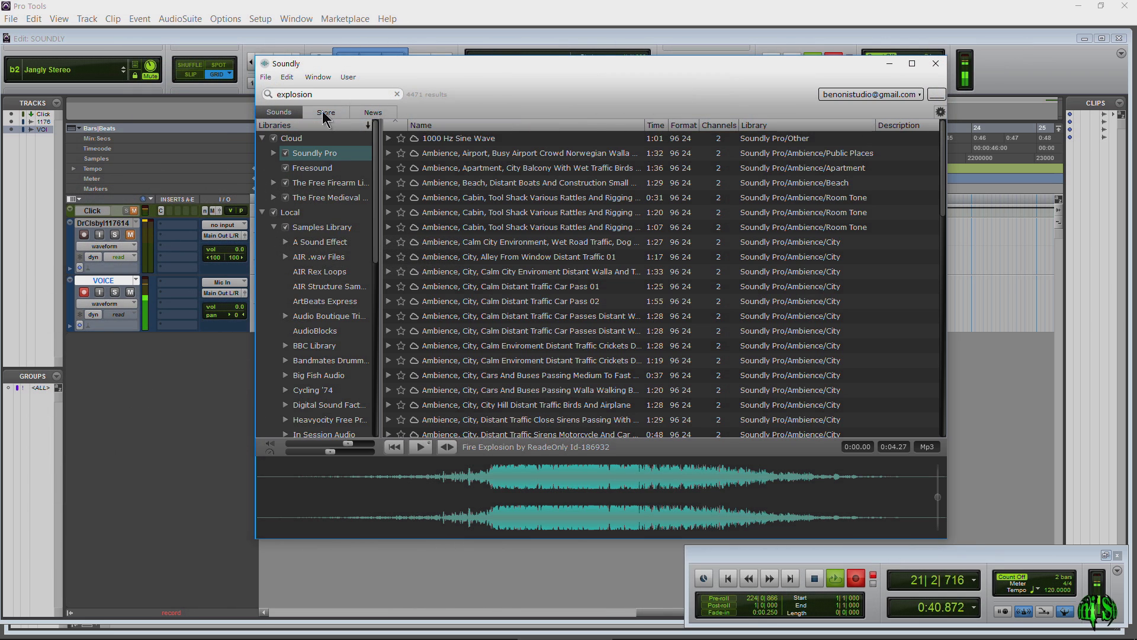
# Browse the store's popular paid sound libraries, then return to the sound search results.
pyautogui.click(326, 113)
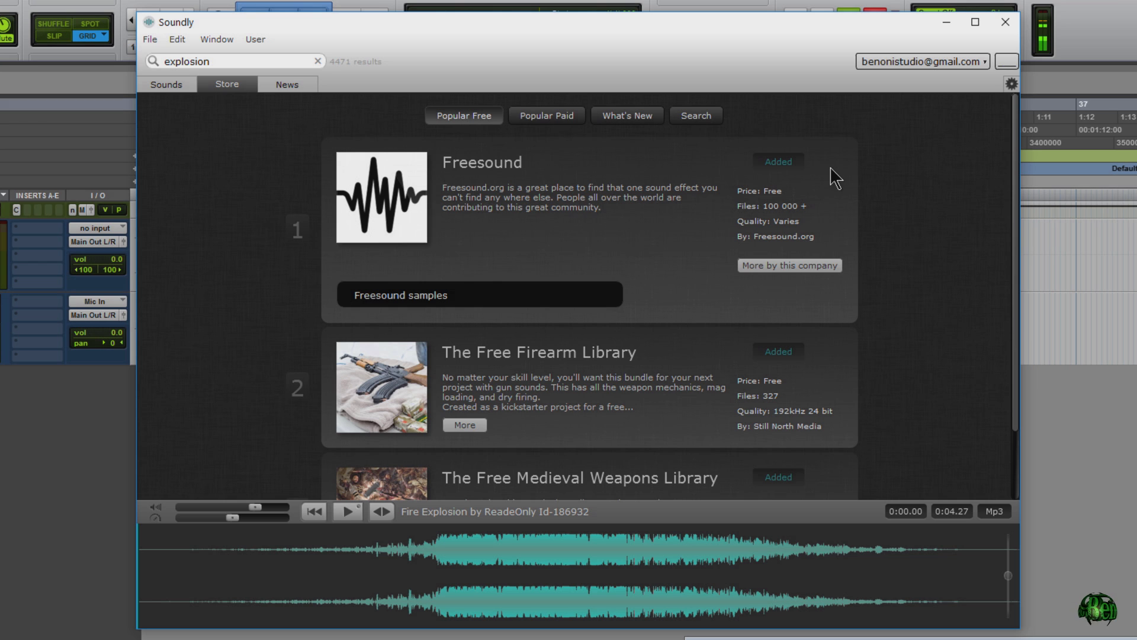
pyautogui.scroll(-2, 629, 254)
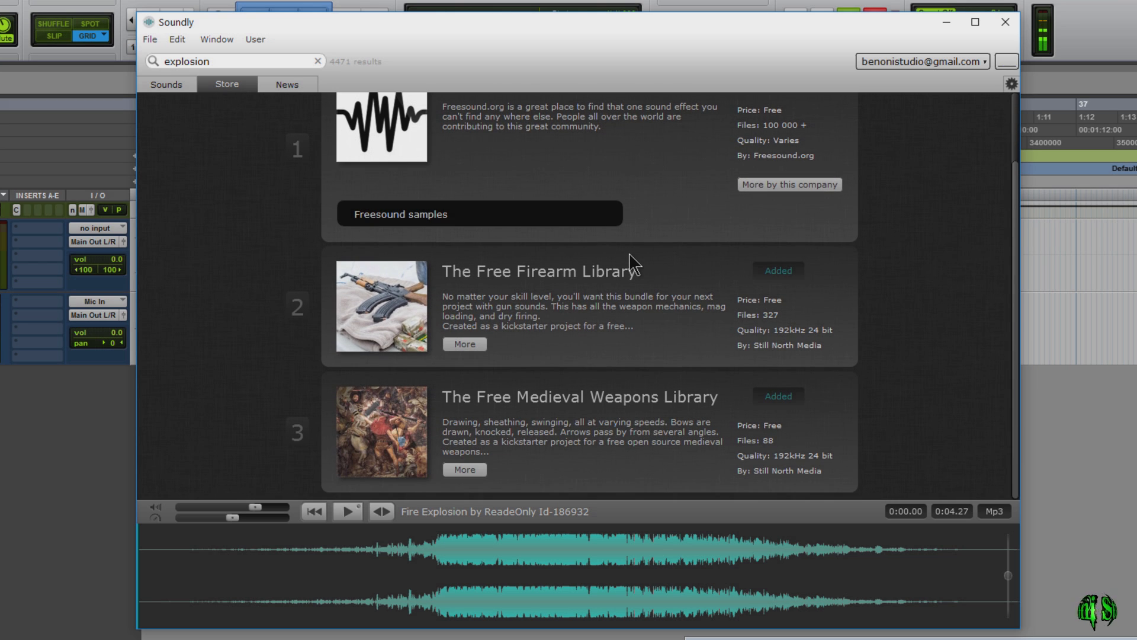
pyautogui.scroll(2, 610, 362)
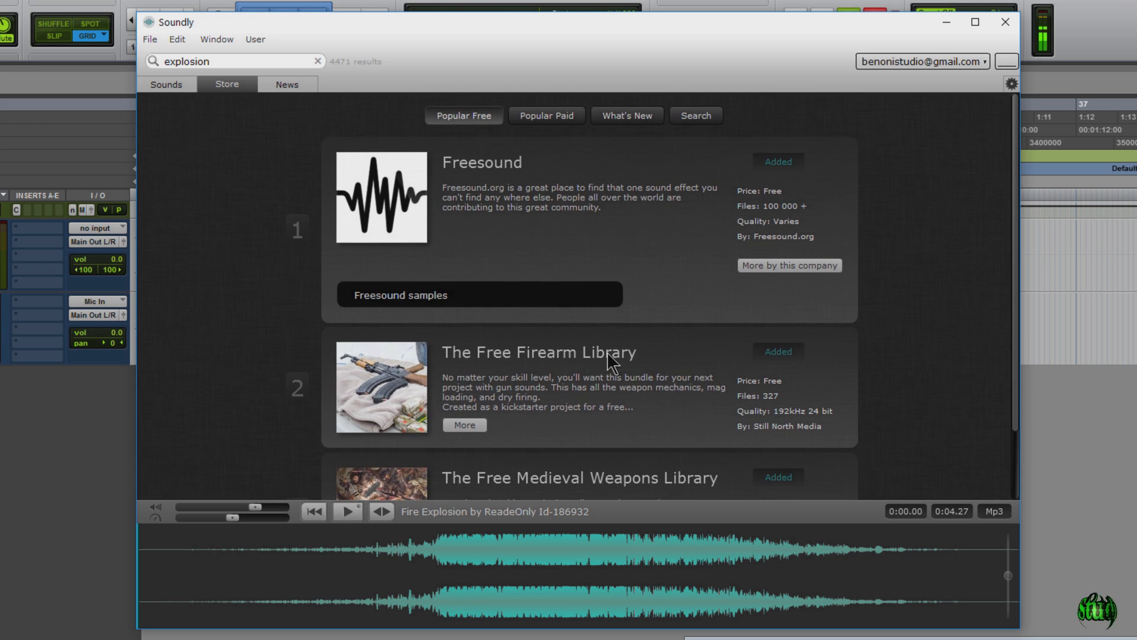
pyautogui.click(535, 244)
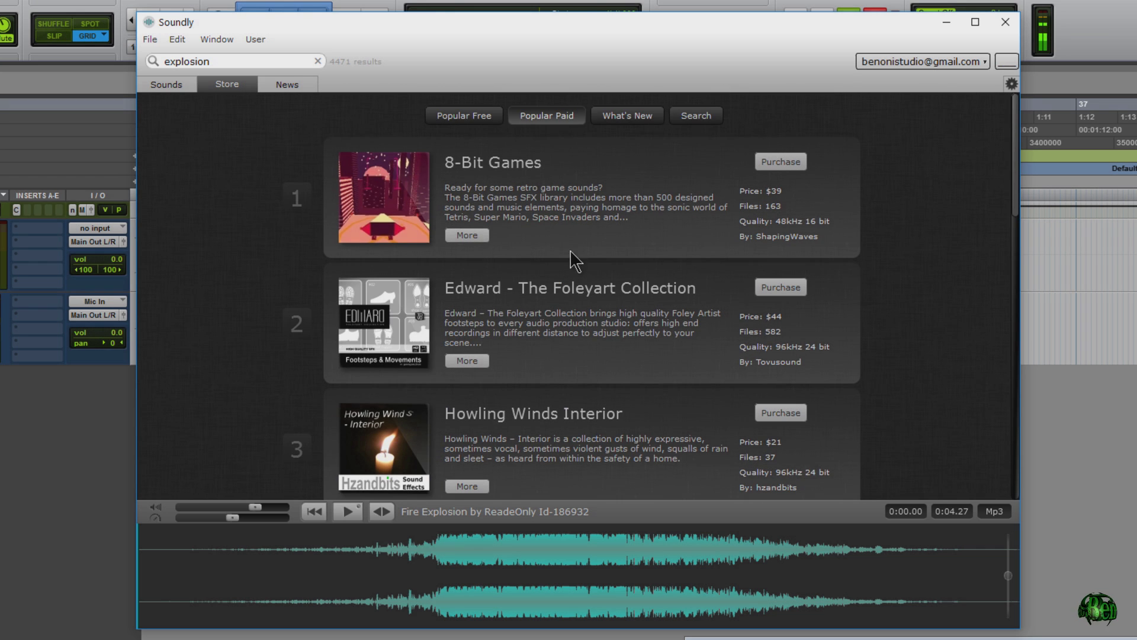
pyautogui.click(166, 85)
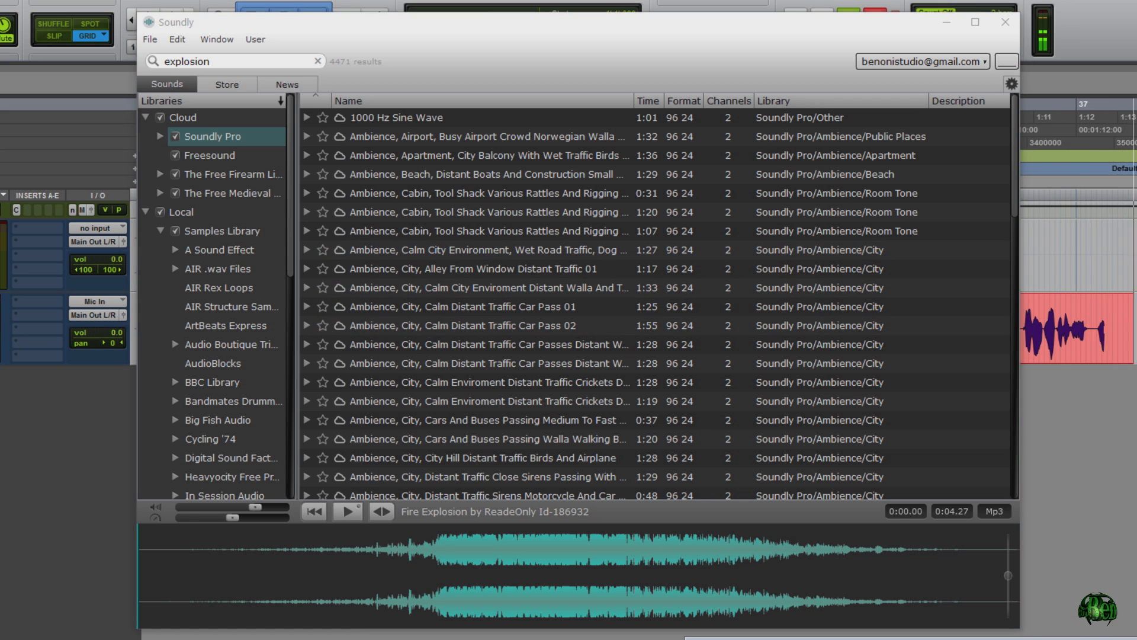
# Drag the Armageddon Kit Samples folder into Soundly and import it as a monitored folder.
pyautogui.hotkey('alt', 'Tab')
pyautogui.moveTo(464, 106); pyautogui.dragTo(760, 89)
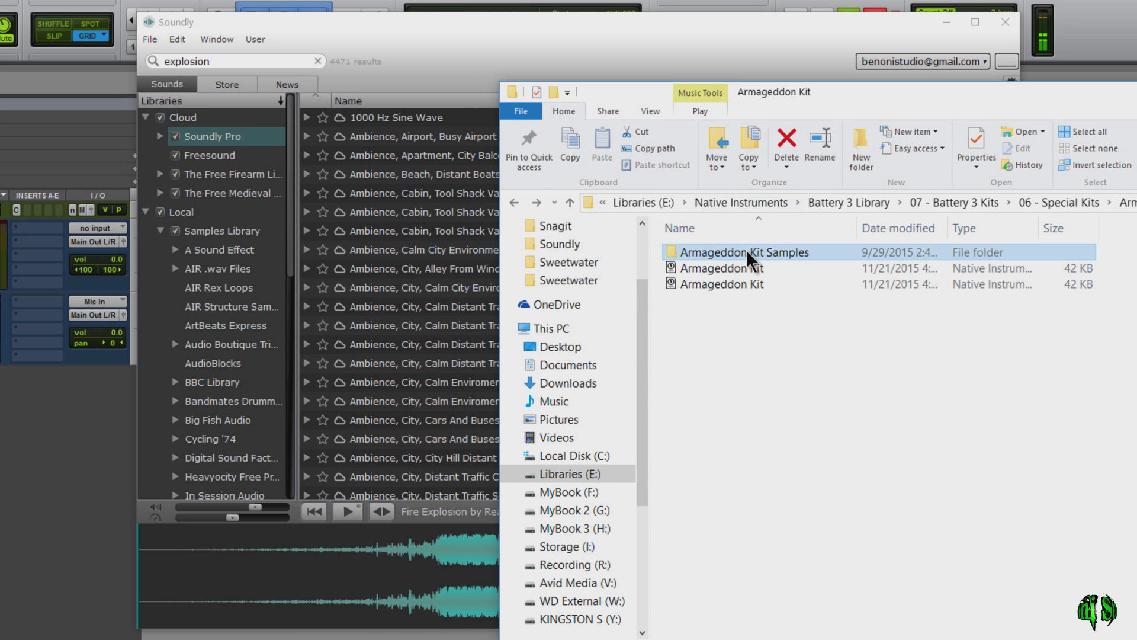
pyautogui.moveTo(746, 250); pyautogui.dragTo(392, 246)
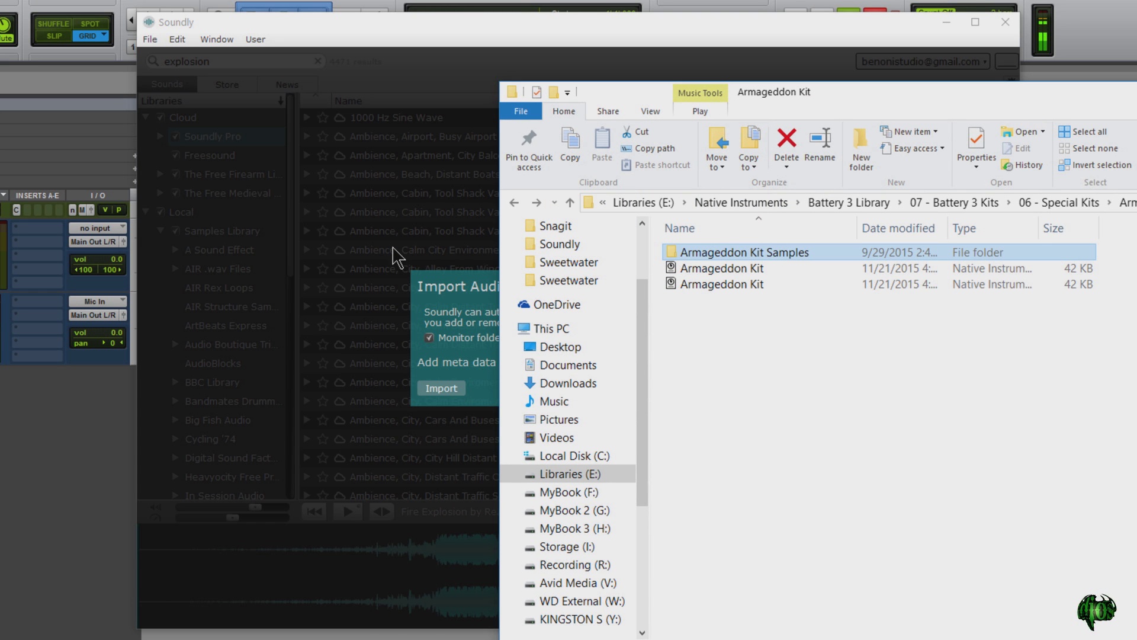
pyautogui.moveTo(1043, 95); pyautogui.dragTo(972, 115)
pyautogui.click(1046, 141)
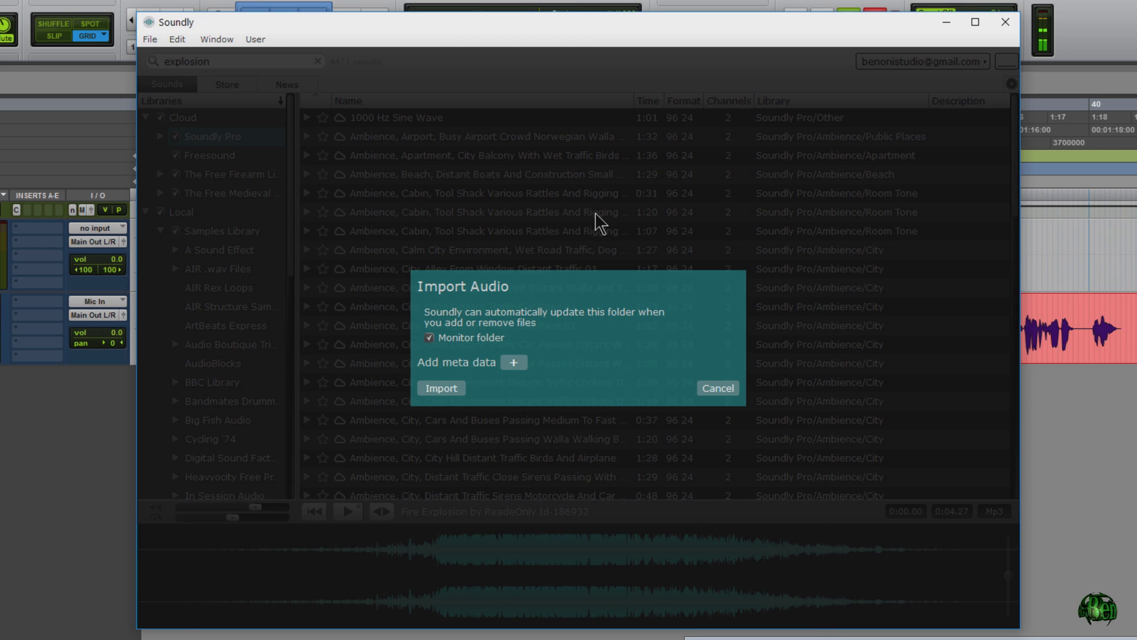
pyautogui.click(442, 388)
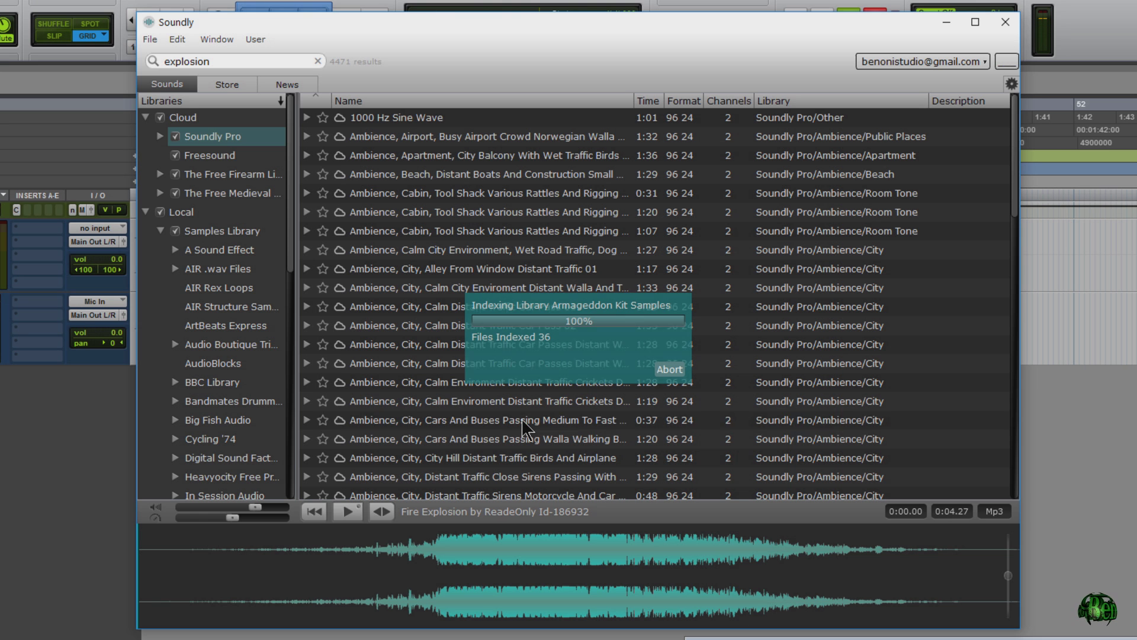
pyautogui.moveTo(290, 218); pyautogui.dragTo(276, 431)
pyautogui.scroll(-1, 218, 445)
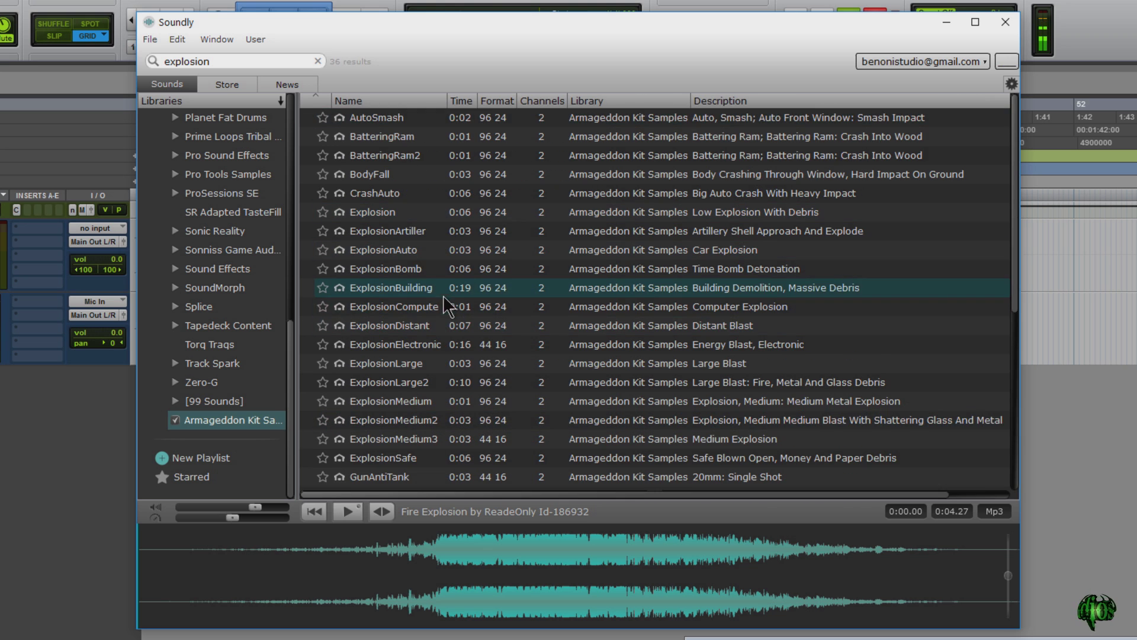
# Preview the ExplosionSafe and GunCannon sounds from the Armageddon Kit.
pyautogui.scroll(-4, 392, 248)
pyautogui.click(392, 249)
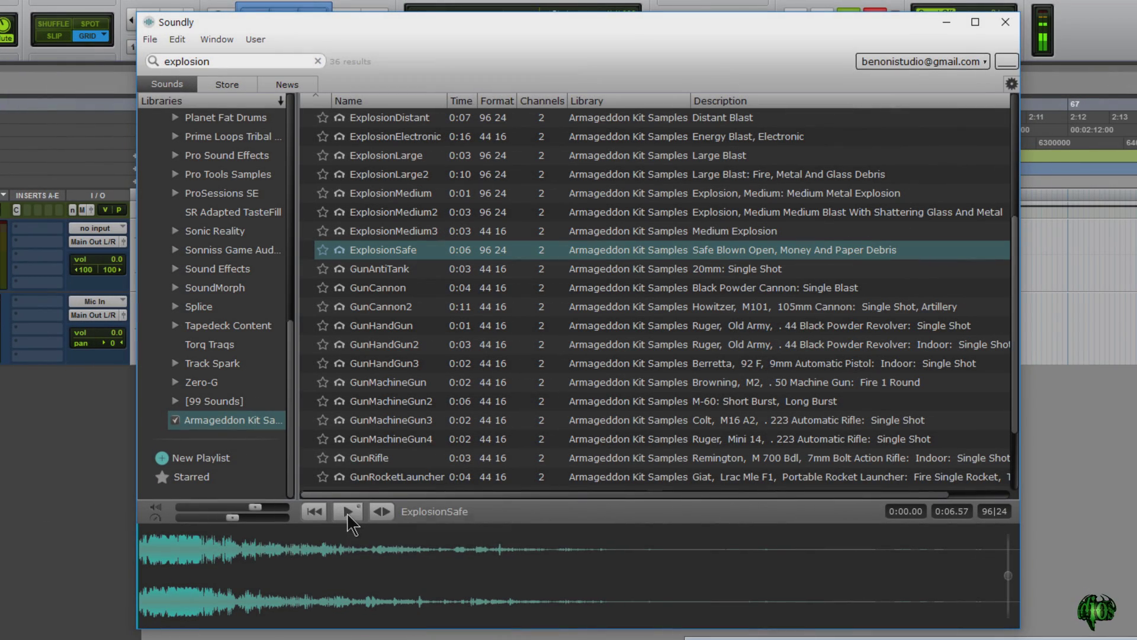
pyautogui.rightClick(347, 513)
pyautogui.click(386, 521)
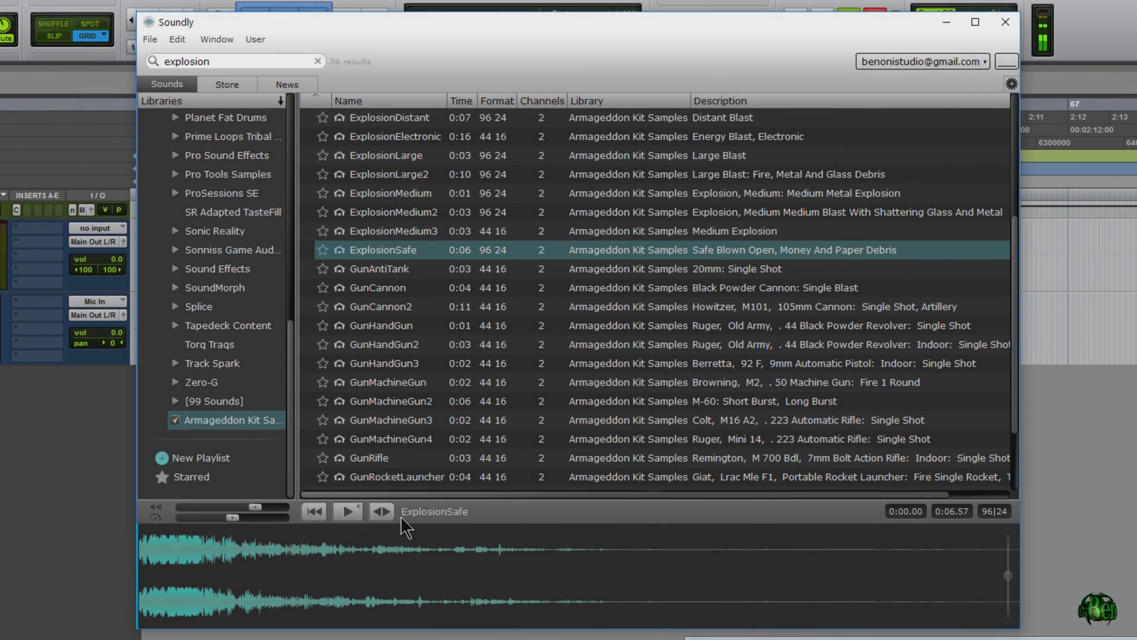
pyautogui.click(408, 287)
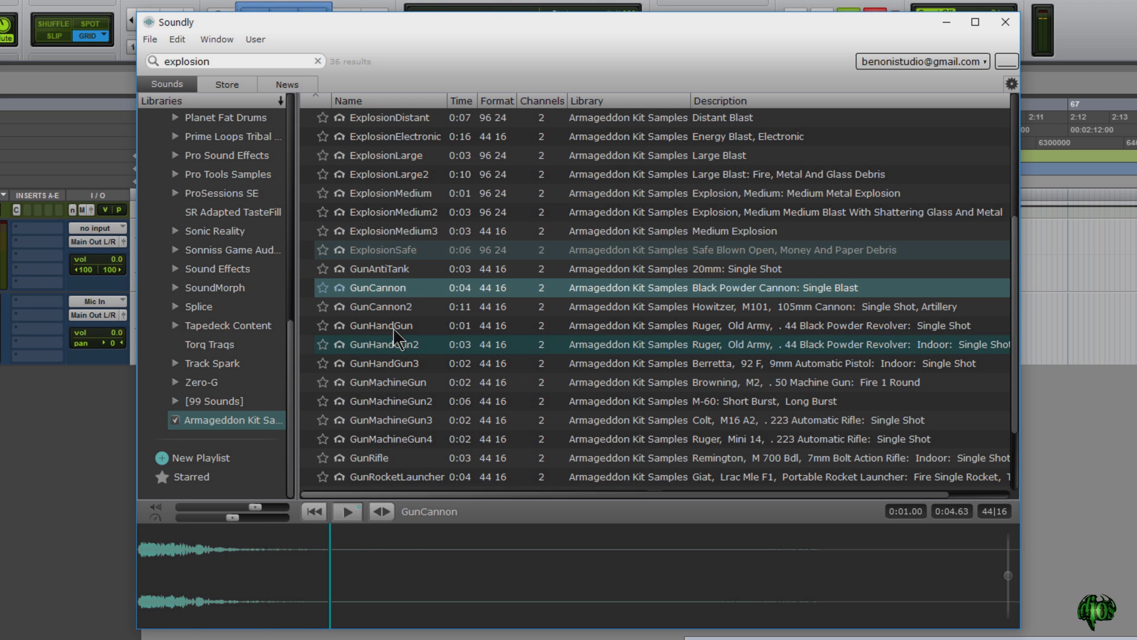
pyautogui.click(350, 507)
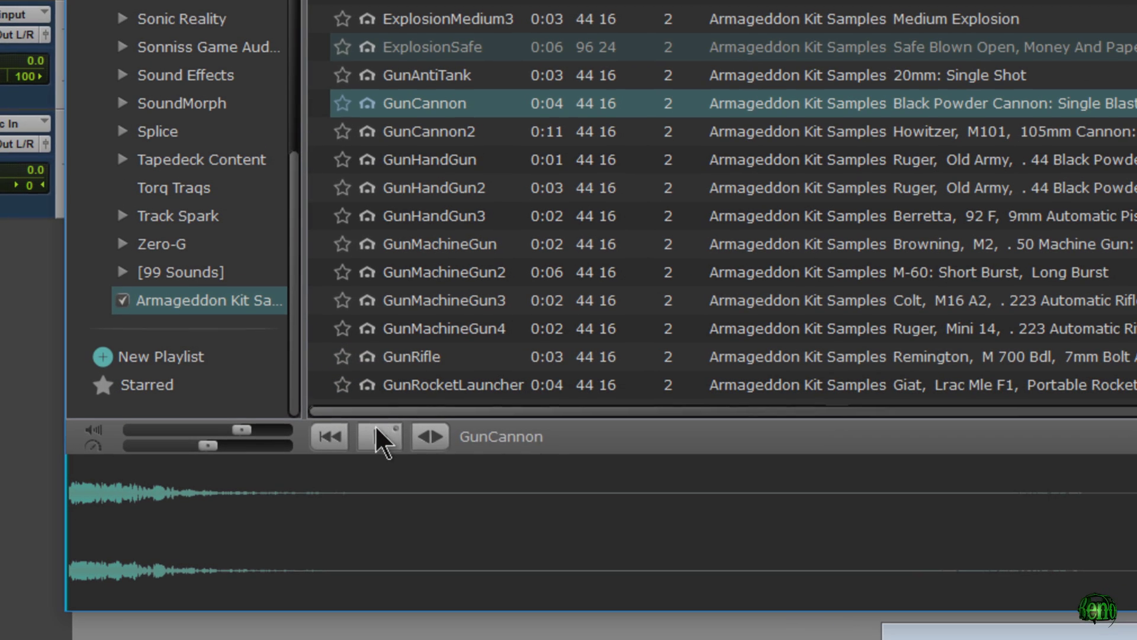
# Turn on Loop mode and loop-play the first 0.33 s of GunCannon.
pyautogui.rightClick(350, 513)
pyautogui.click(415, 469)
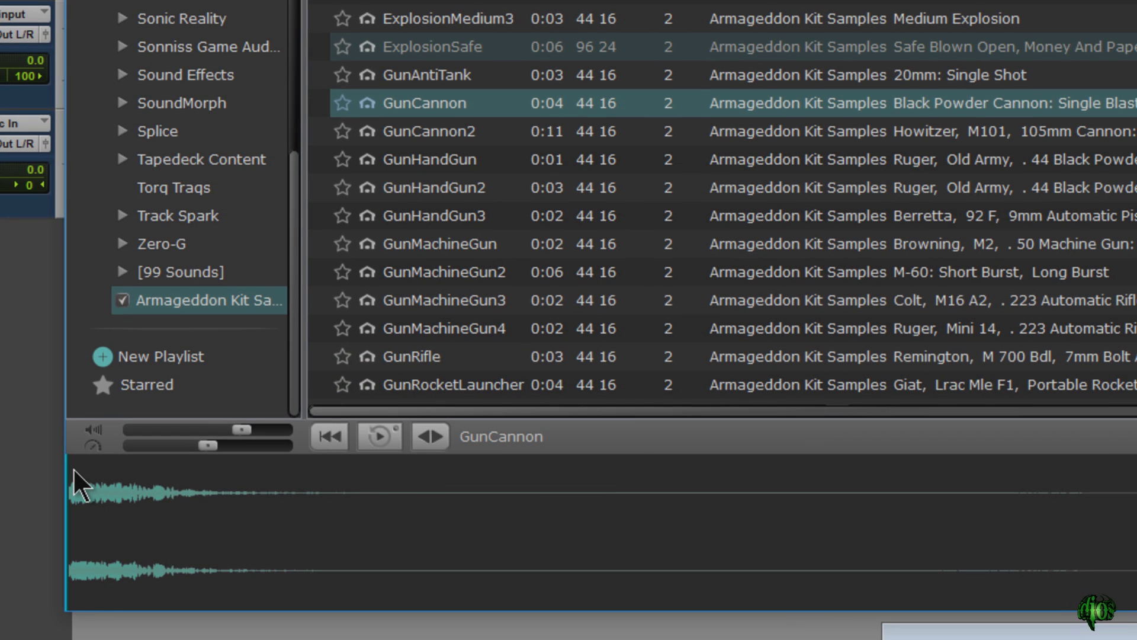
pyautogui.moveTo(73, 473); pyautogui.dragTo(169, 473)
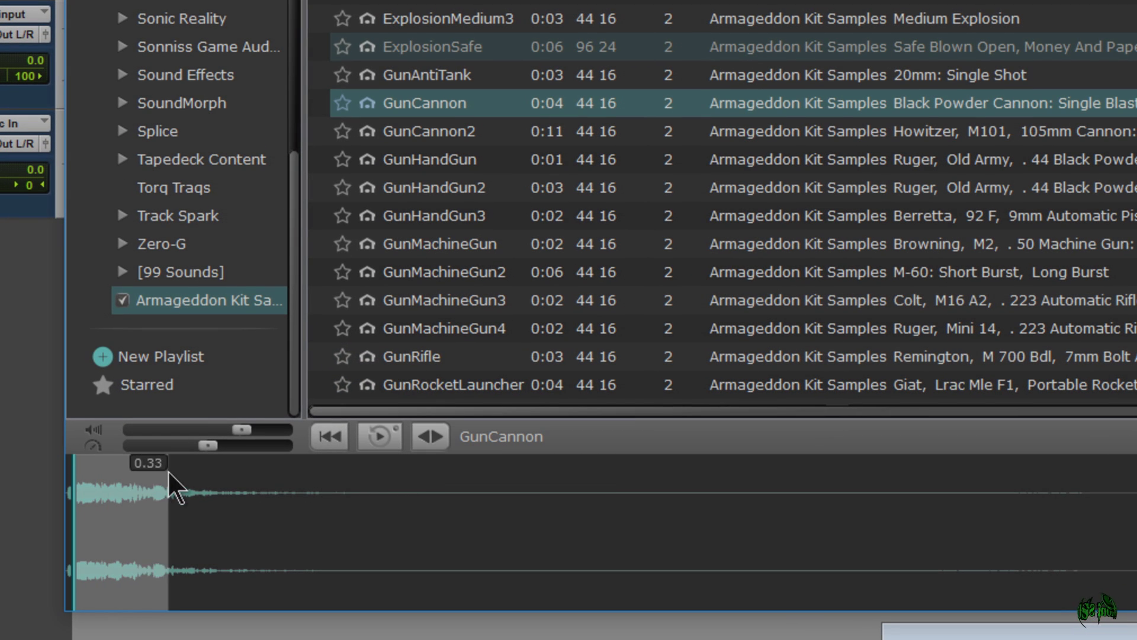
pyautogui.click(378, 438)
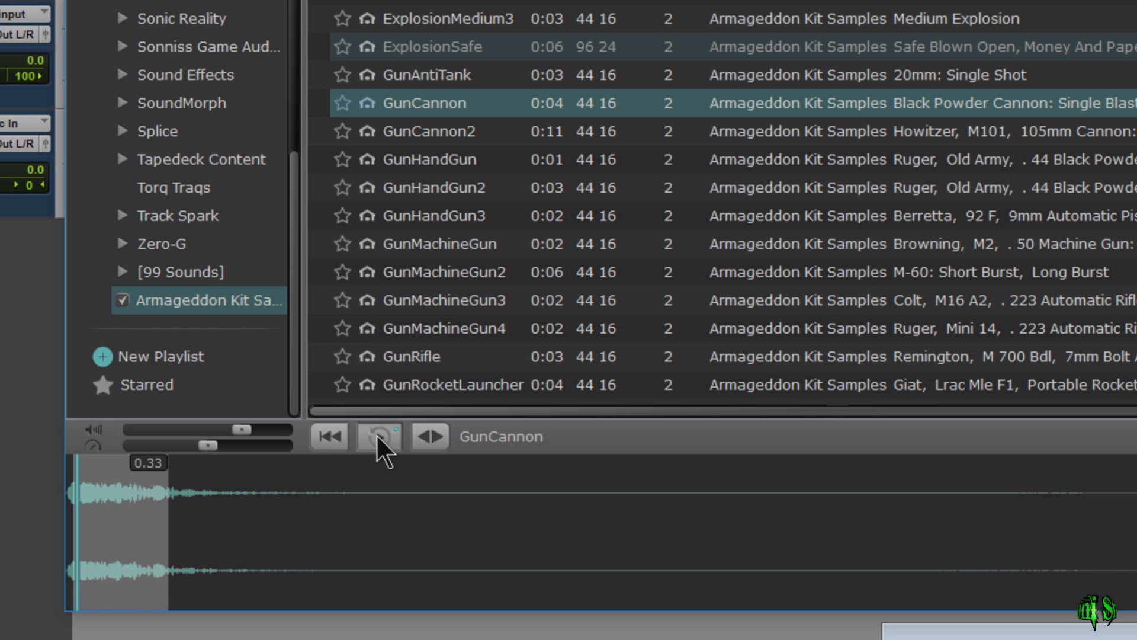
pyautogui.click(379, 438)
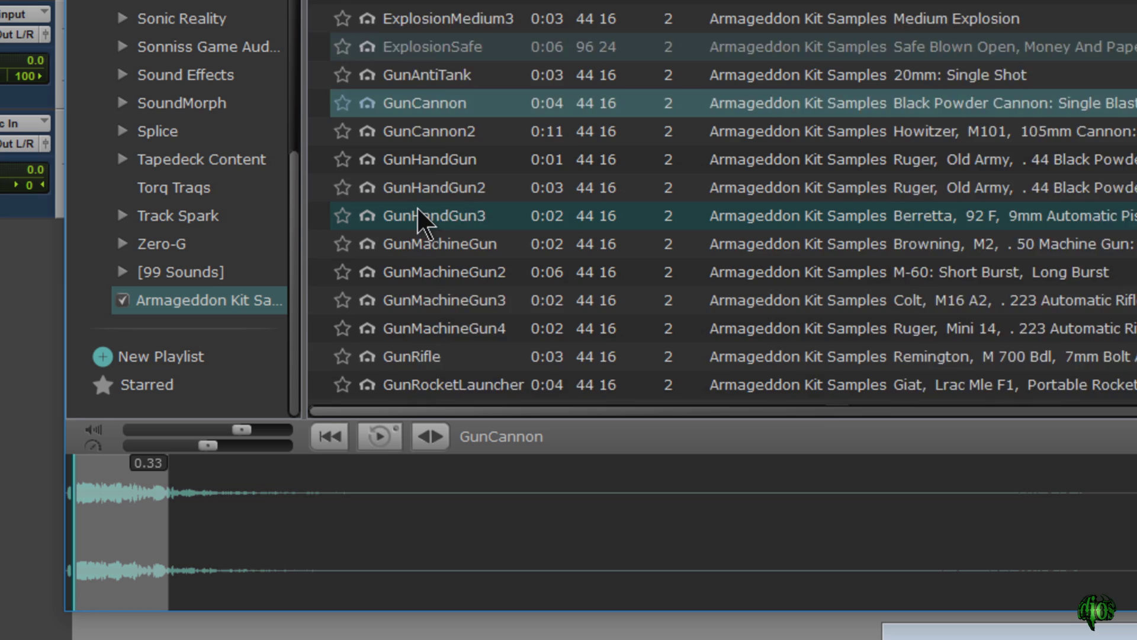
# Show the sounds from the Splice library.
pyautogui.scroll(1, 424, 224)
pyautogui.scroll(1, 227, 89)
pyautogui.scroll(-1, 227, 89)
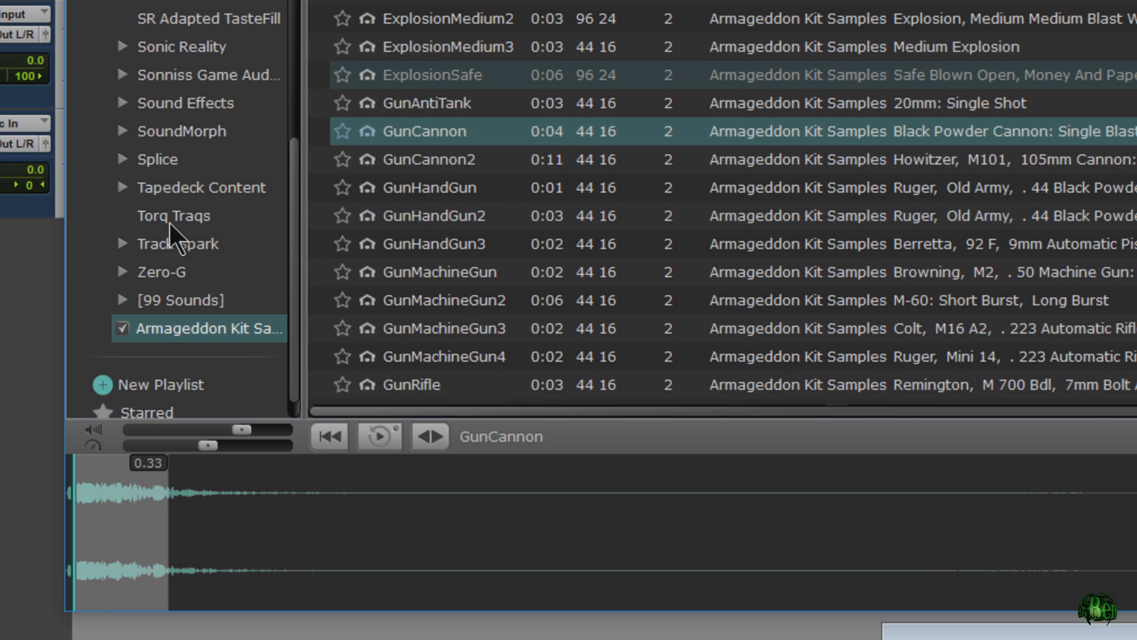
pyautogui.click(133, 165)
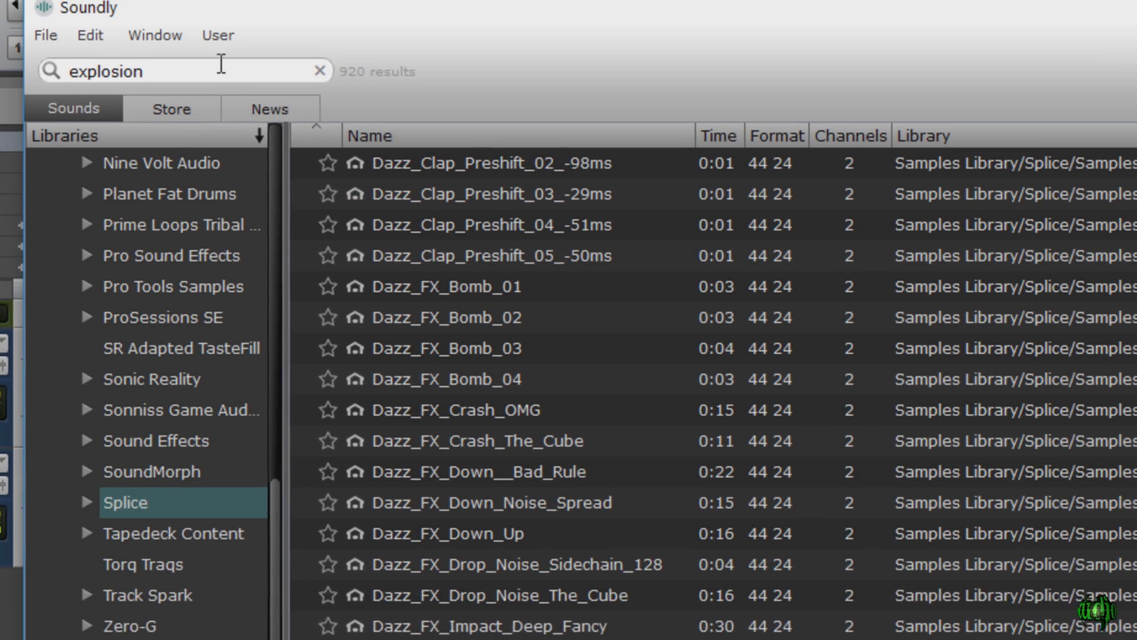
# Replace the current search term with a search for 'people'.
pyautogui.click(48, 71)
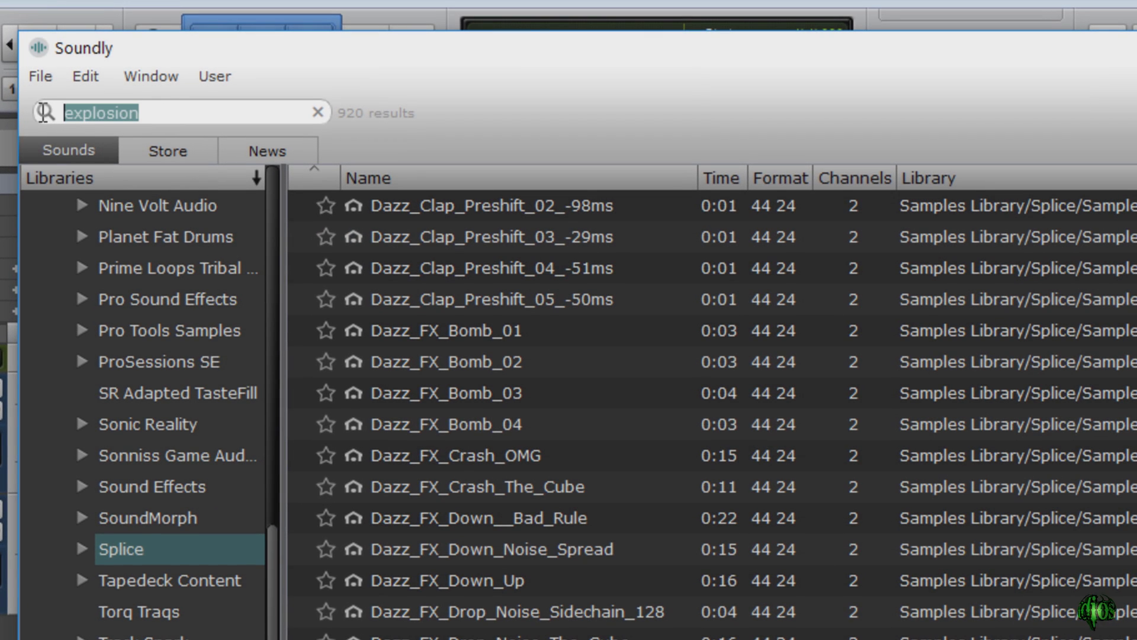
pyautogui.write('people')
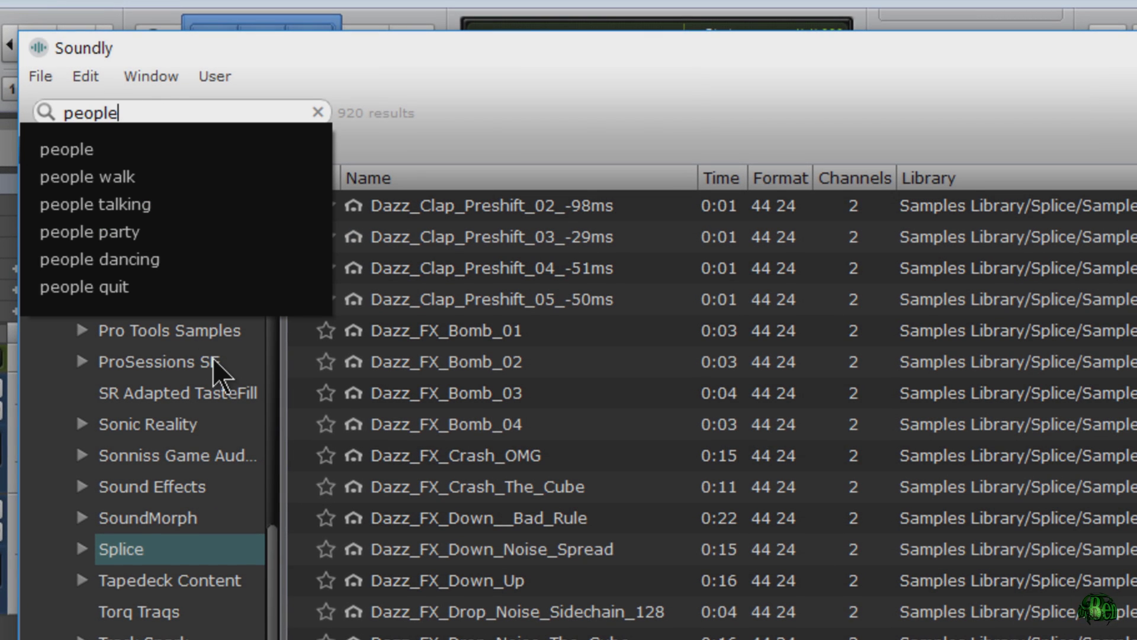
pyautogui.press('Return')
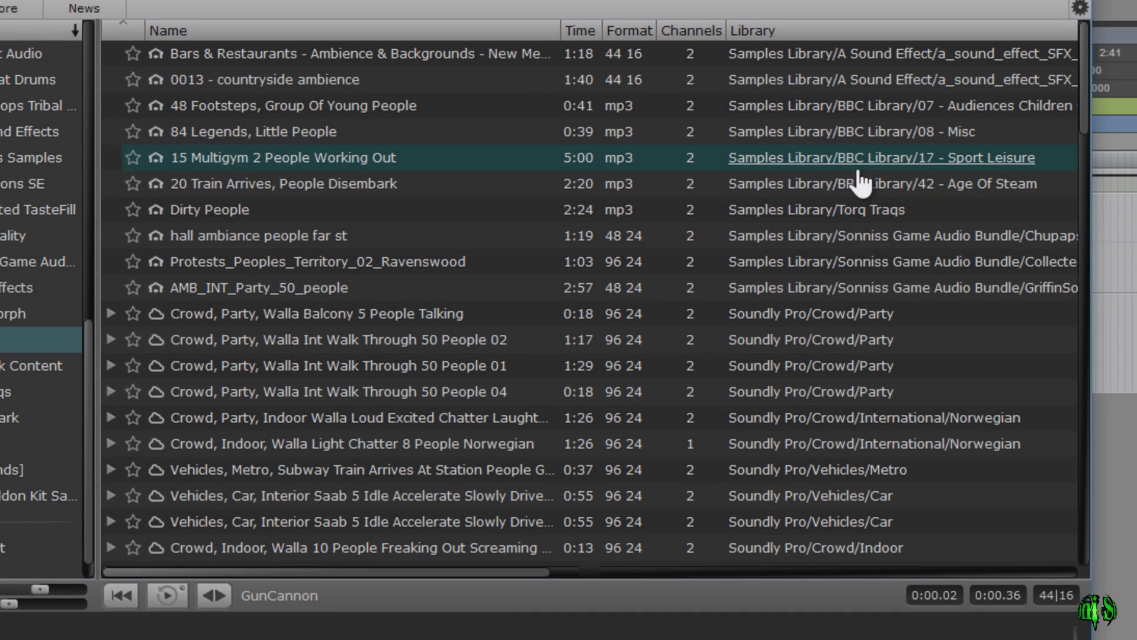
# Load the Crowd, Indoor, Walla 10 People Freaking Out Screaming sample and turn looping off.
pyautogui.scroll(-2, 286, 262)
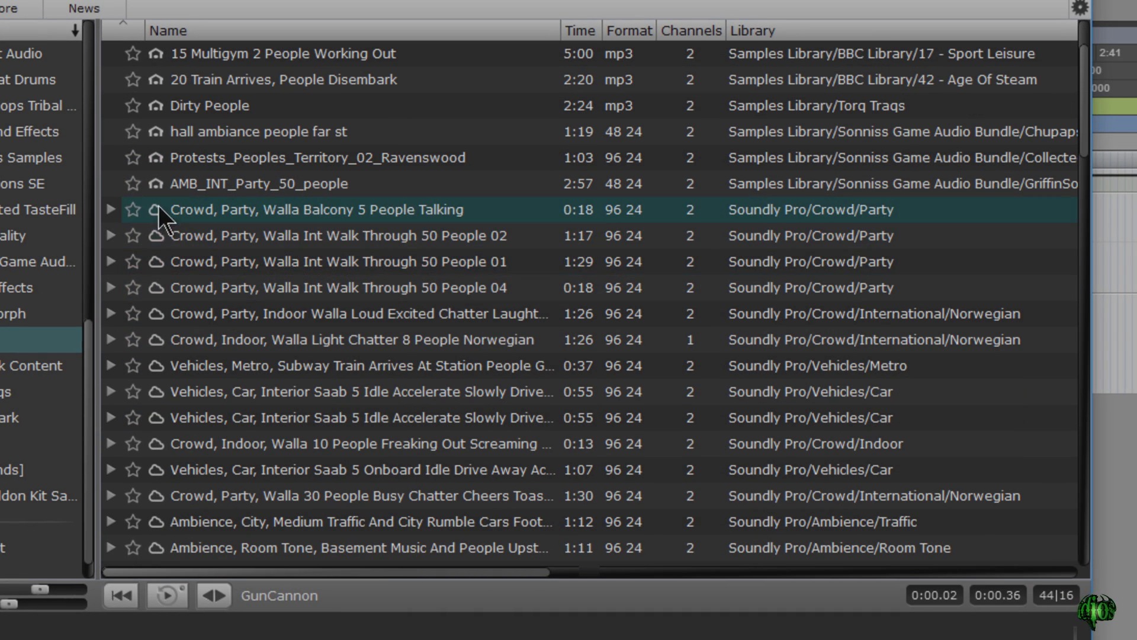
pyautogui.scroll(-5, 371, 243)
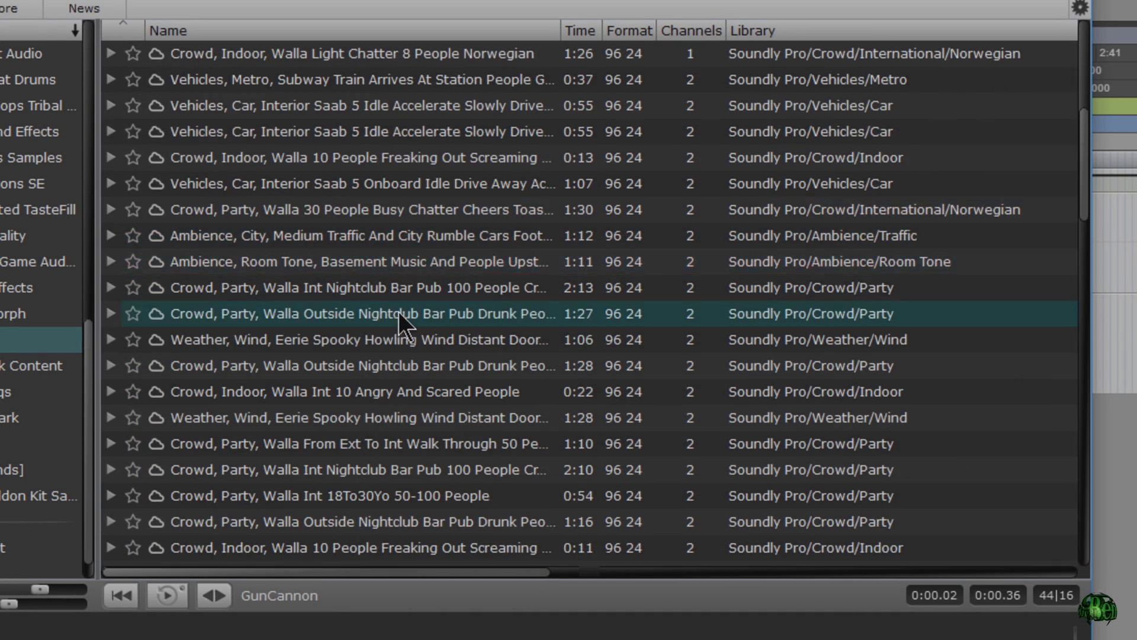
pyautogui.click(802, 157)
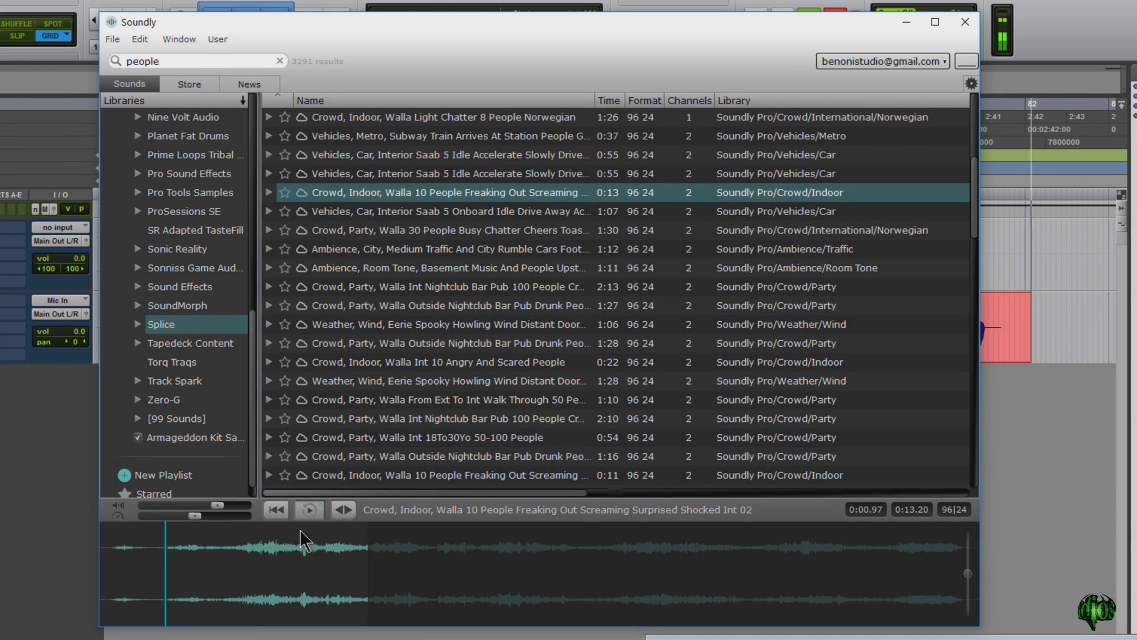
pyautogui.rightClick(307, 510)
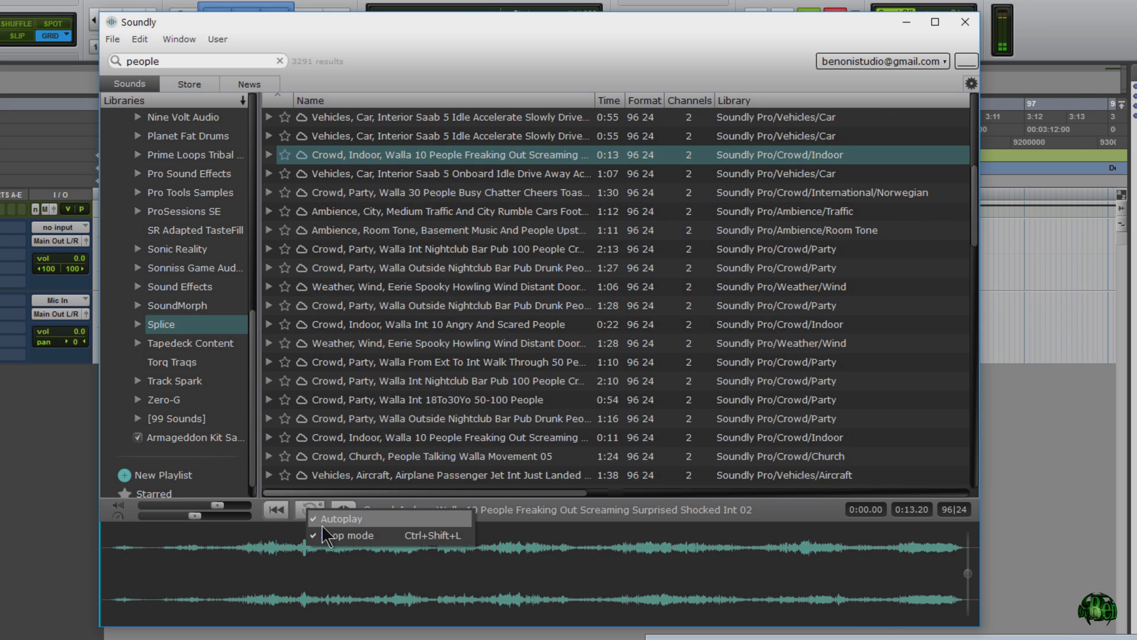
pyautogui.click(344, 535)
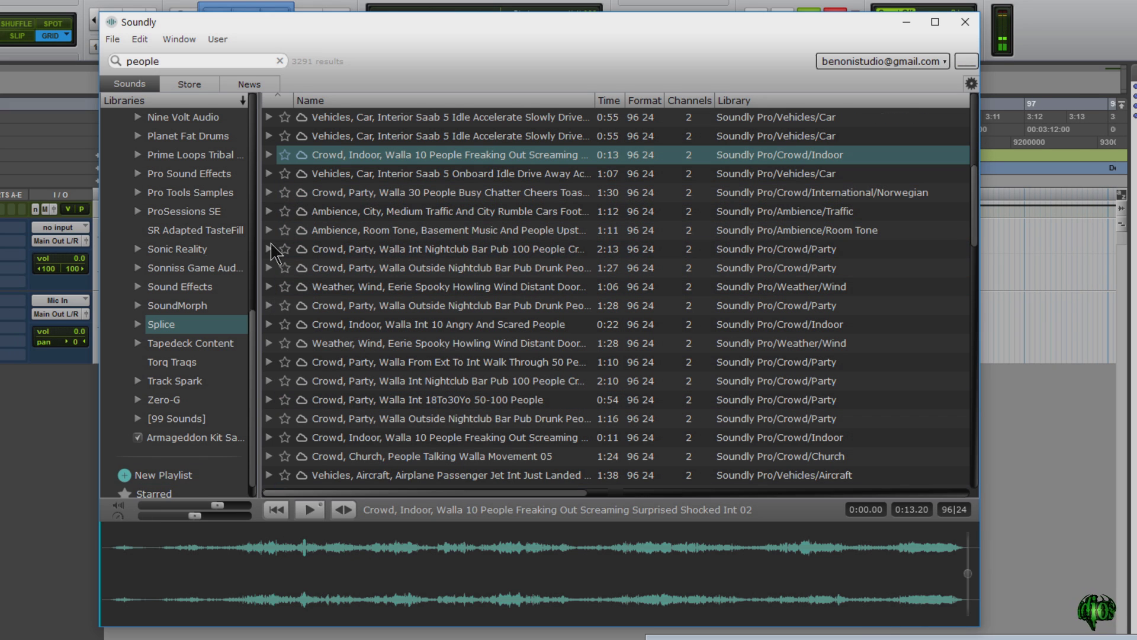
pyautogui.click(151, 119)
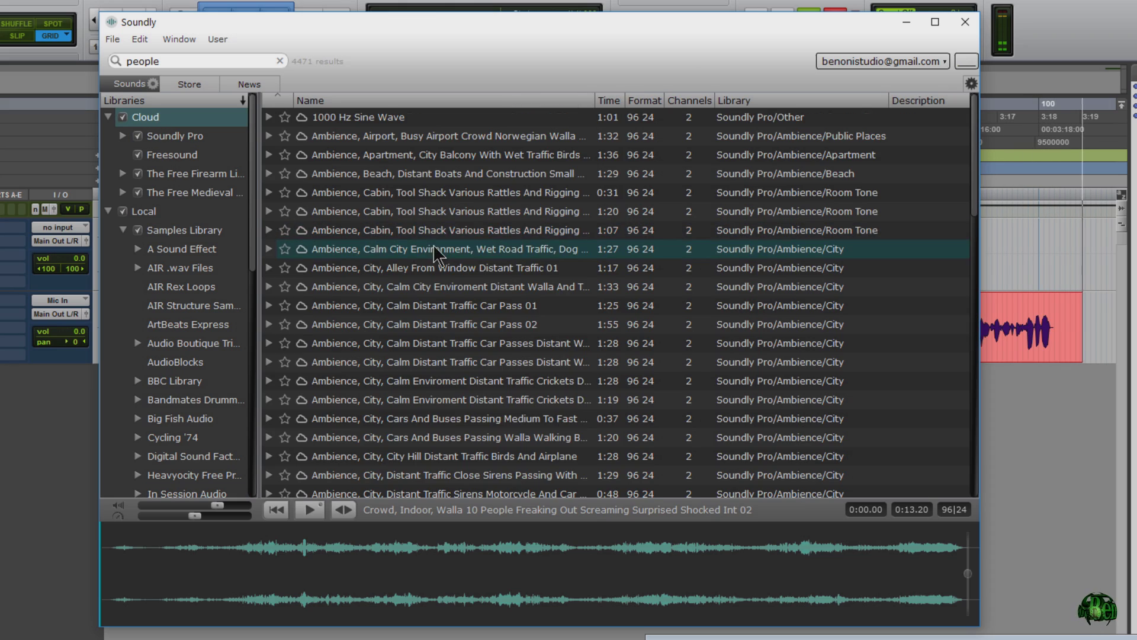
# Preview the Swosh 22 cloud sound at a slower playback speed.
pyautogui.scroll(-20, 432, 255)
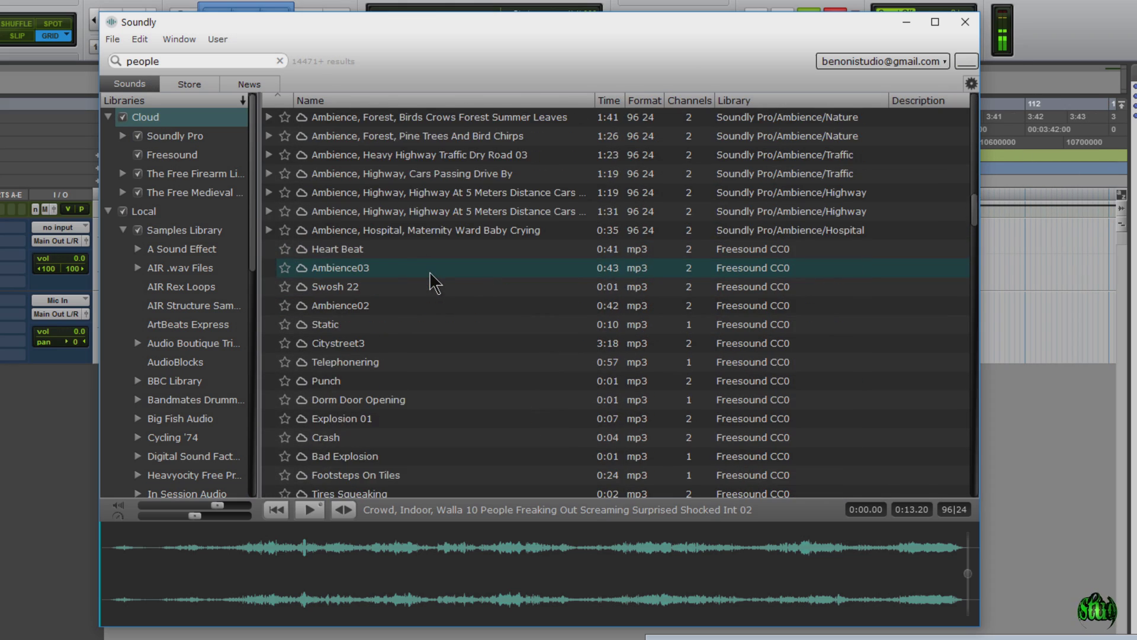
pyautogui.click(371, 287)
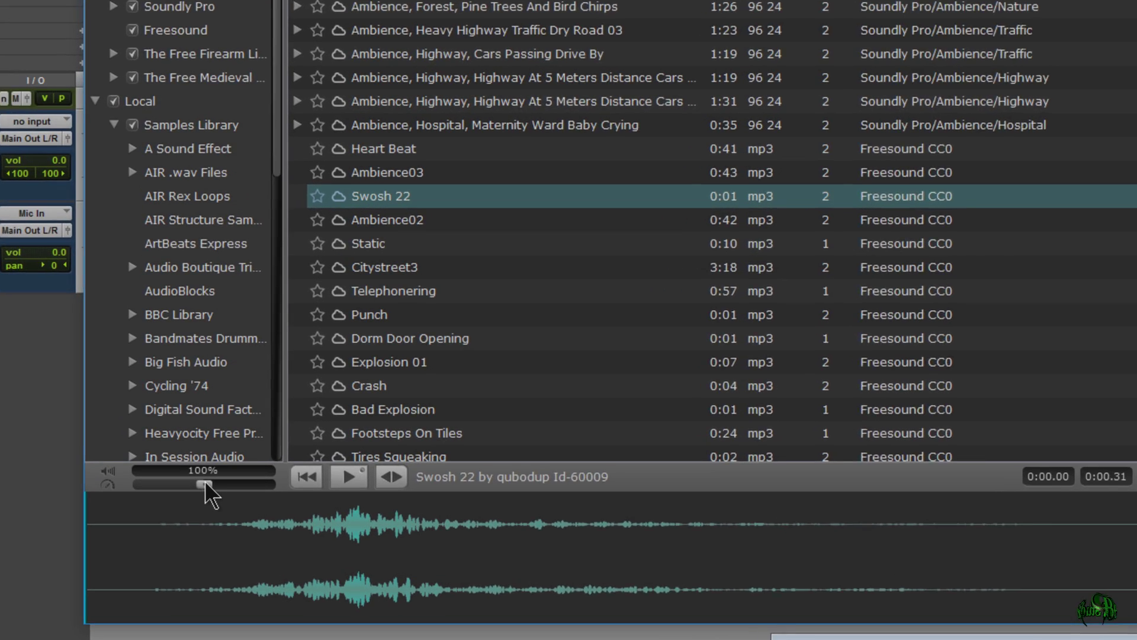
pyautogui.moveTo(196, 515)
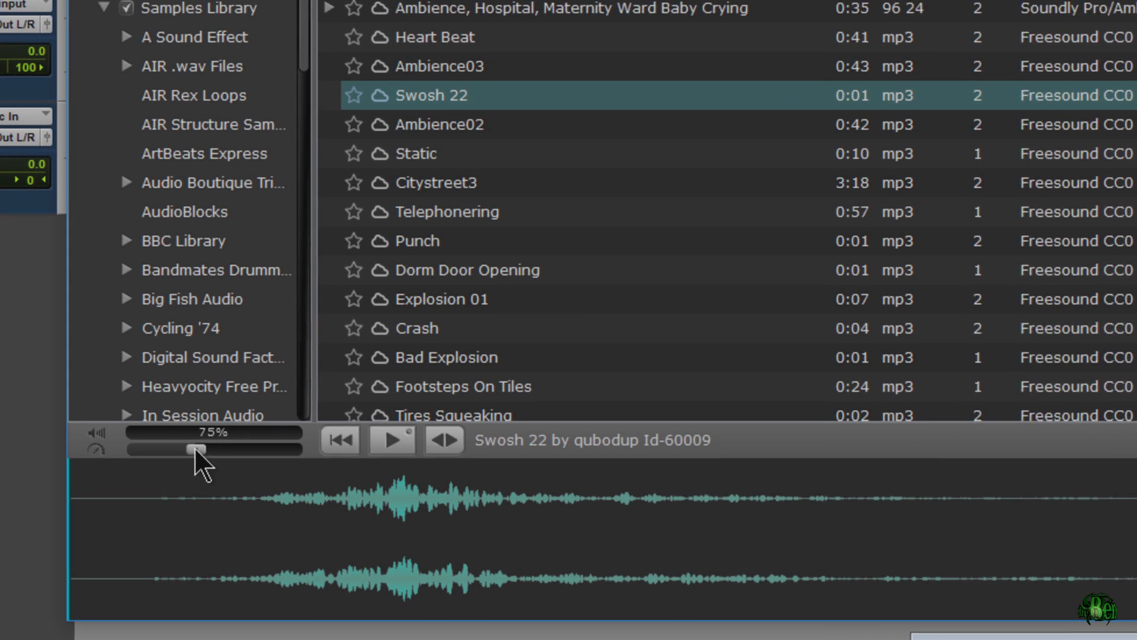
pyautogui.moveTo(213, 448); pyautogui.dragTo(199, 452)
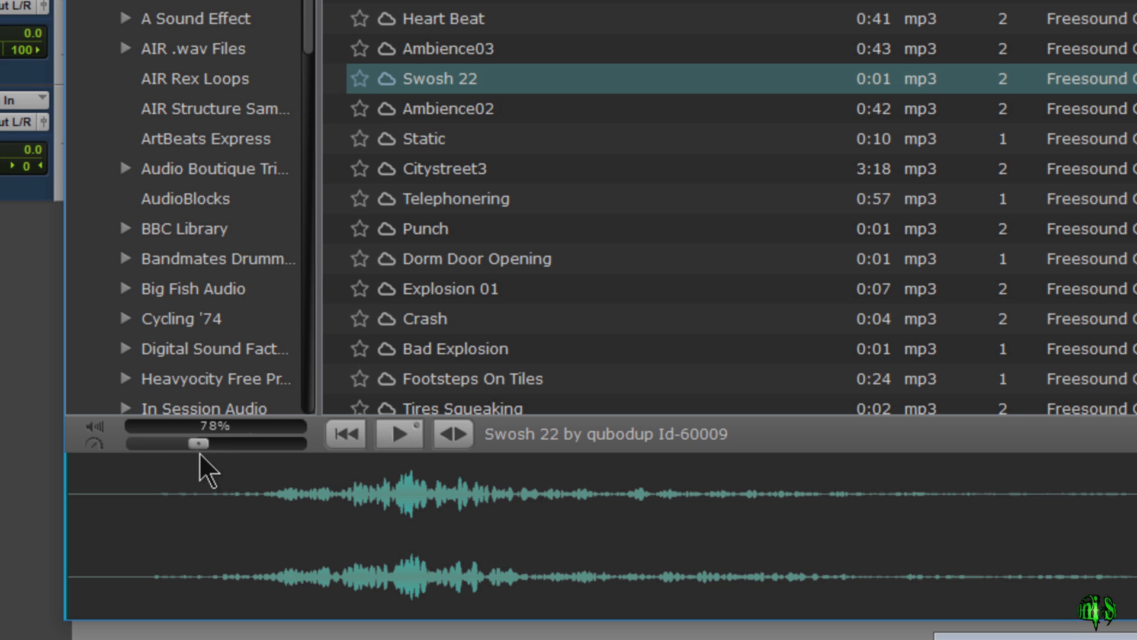
# Select and play the loud middle region of Swosh 22, then normalize it.
pyautogui.moveTo(275, 498); pyautogui.dragTo(646, 509)
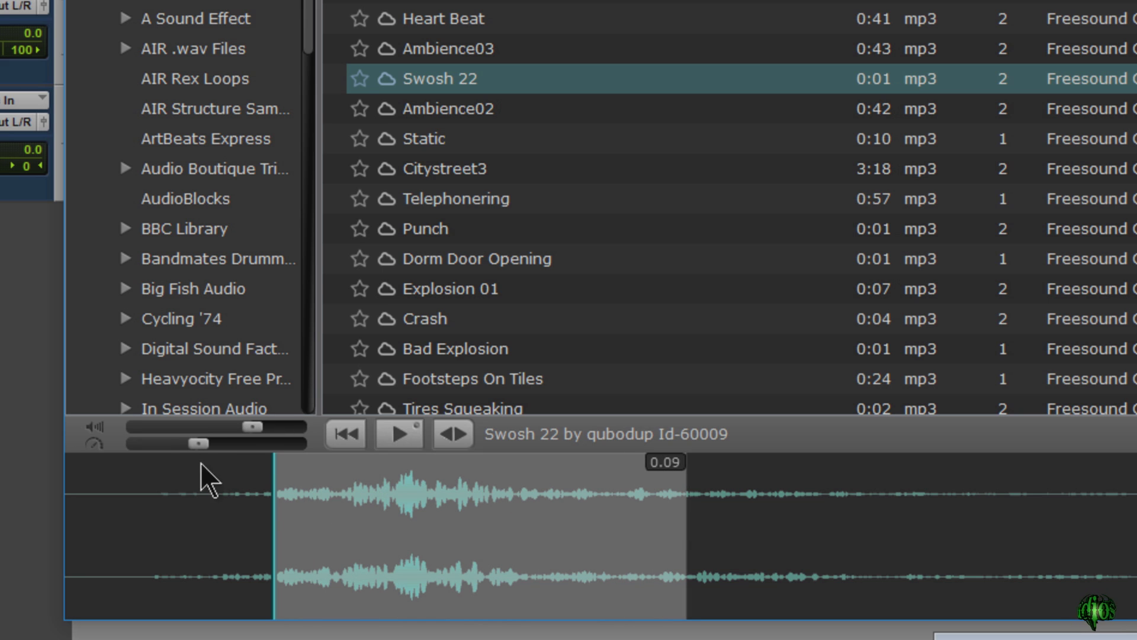
pyautogui.moveTo(185, 442); pyautogui.dragTo(176, 442)
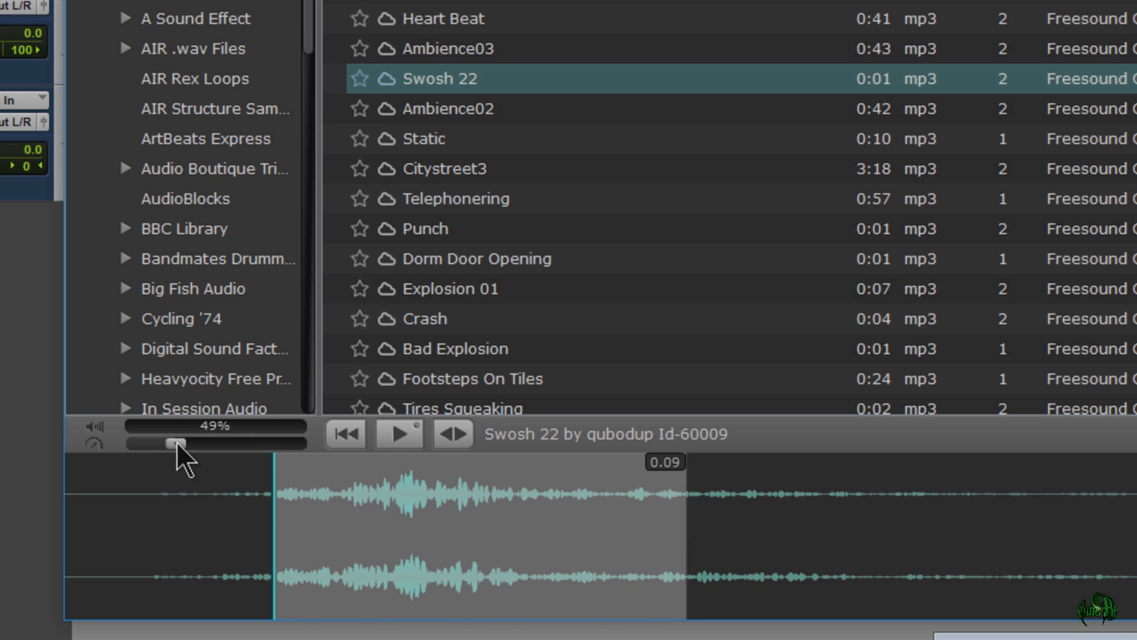
pyautogui.click(398, 432)
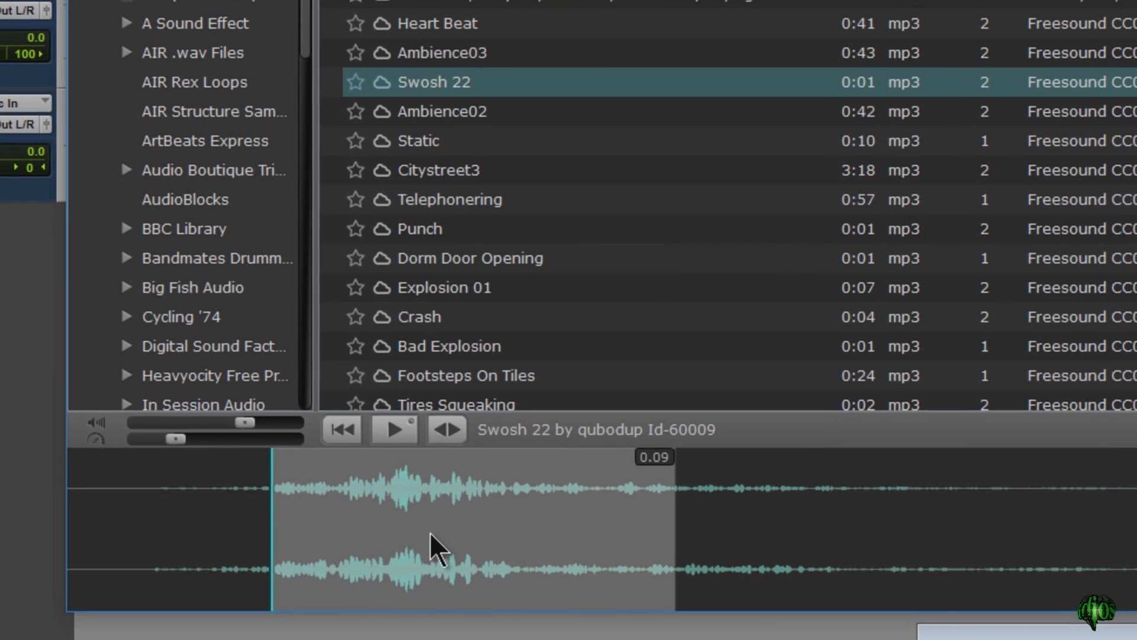
pyautogui.rightClick(436, 541)
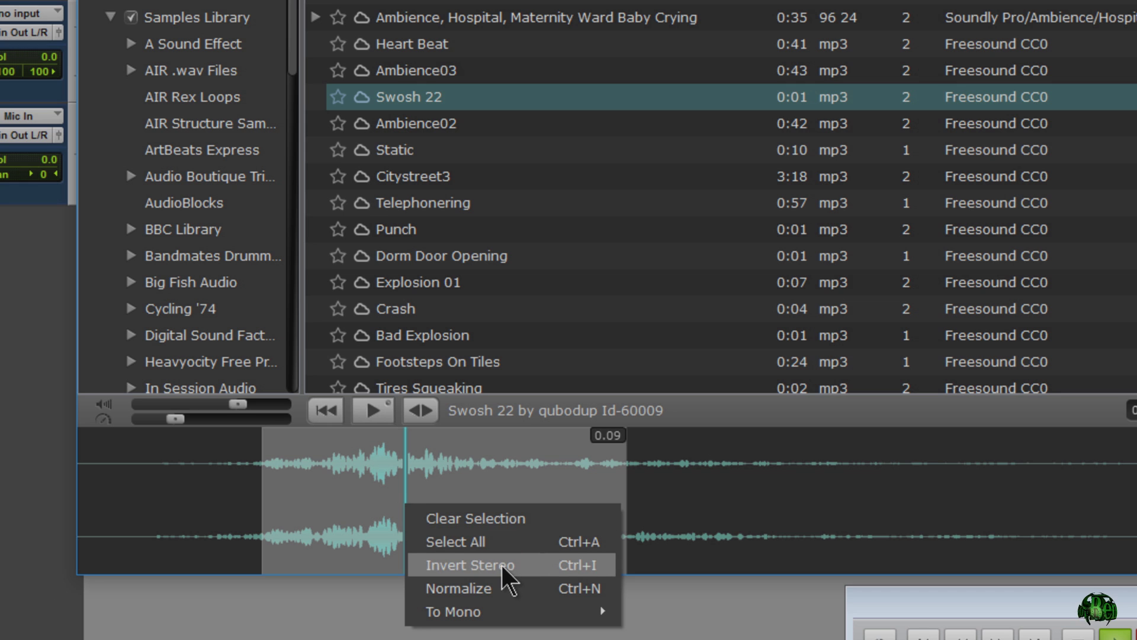
pyautogui.click(511, 589)
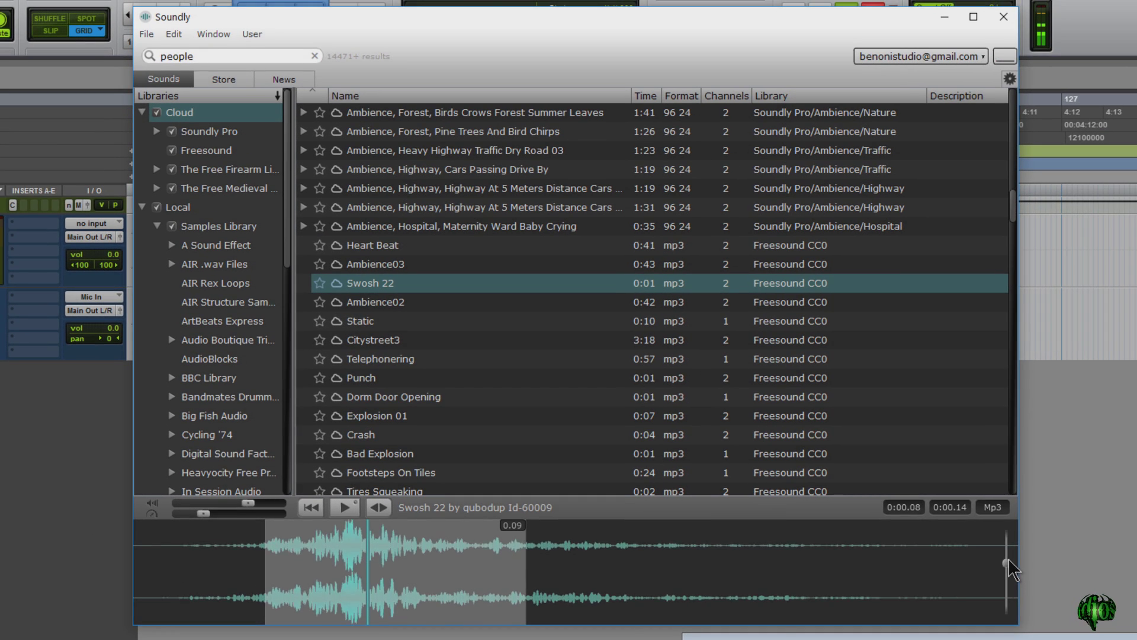
# Enlarge the waveform, reverse Swosh 22, and play its selection at a lower speed.
pyautogui.moveTo(1009, 561); pyautogui.dragTo(1009, 562)
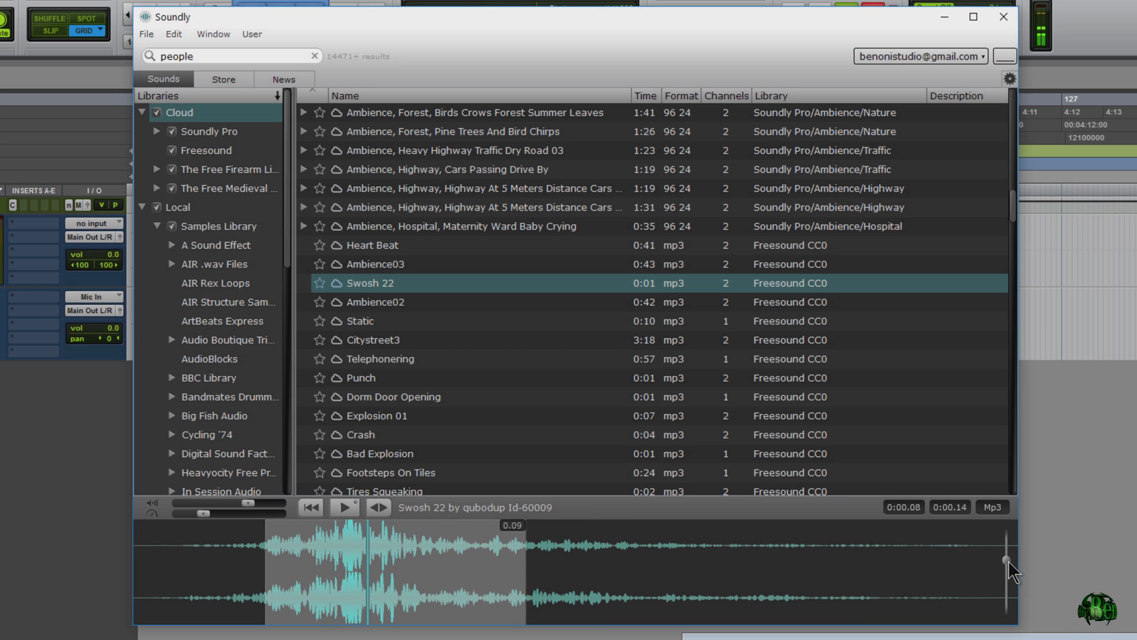
pyautogui.click(378, 507)
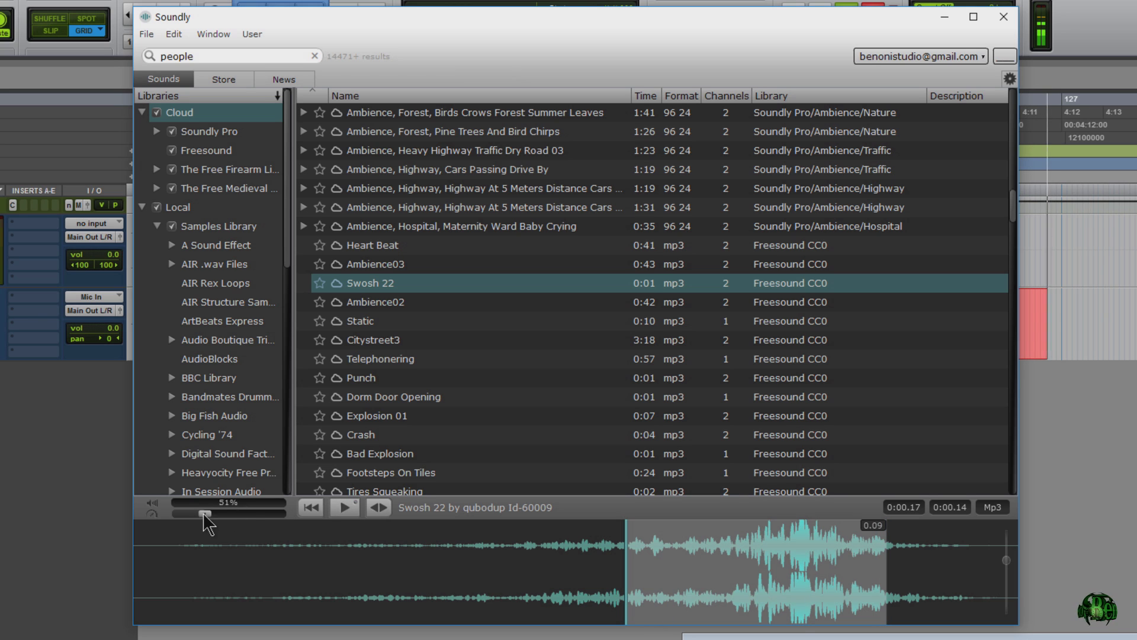
pyautogui.moveTo(203, 513); pyautogui.dragTo(190, 514)
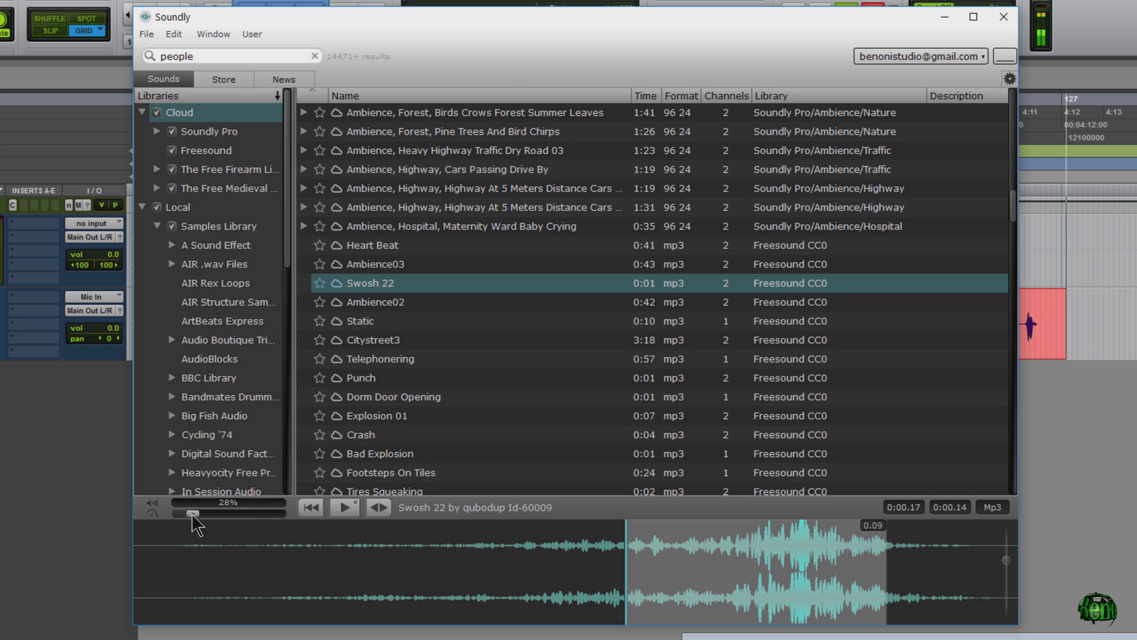
pyautogui.click(343, 505)
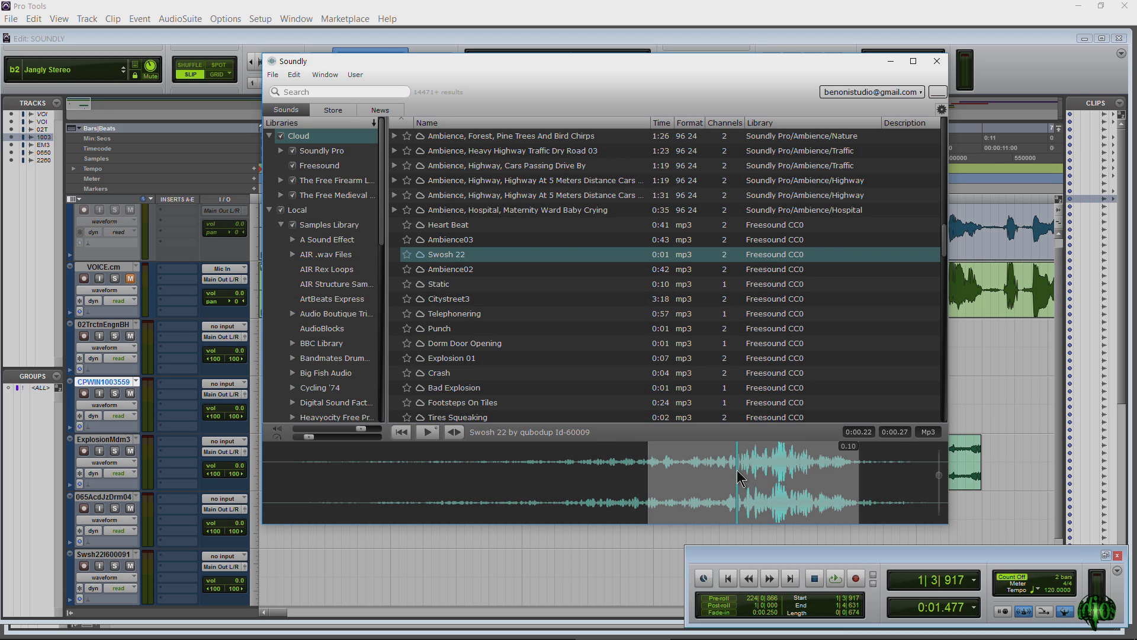
# Drop the Swosh 22 region on the 02TrctnEngnBH track at 3|1|607, zoom in, and play it.
pyautogui.moveTo(737, 470); pyautogui.dragTo(542, 344)
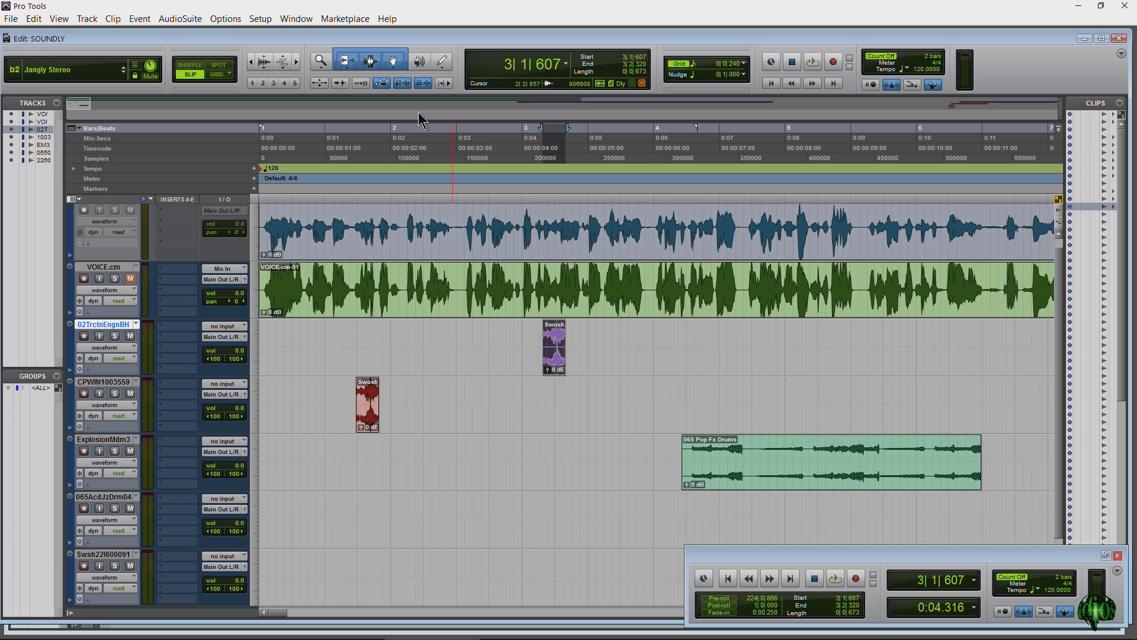
pyautogui.click(295, 63)
pyautogui.click(294, 63)
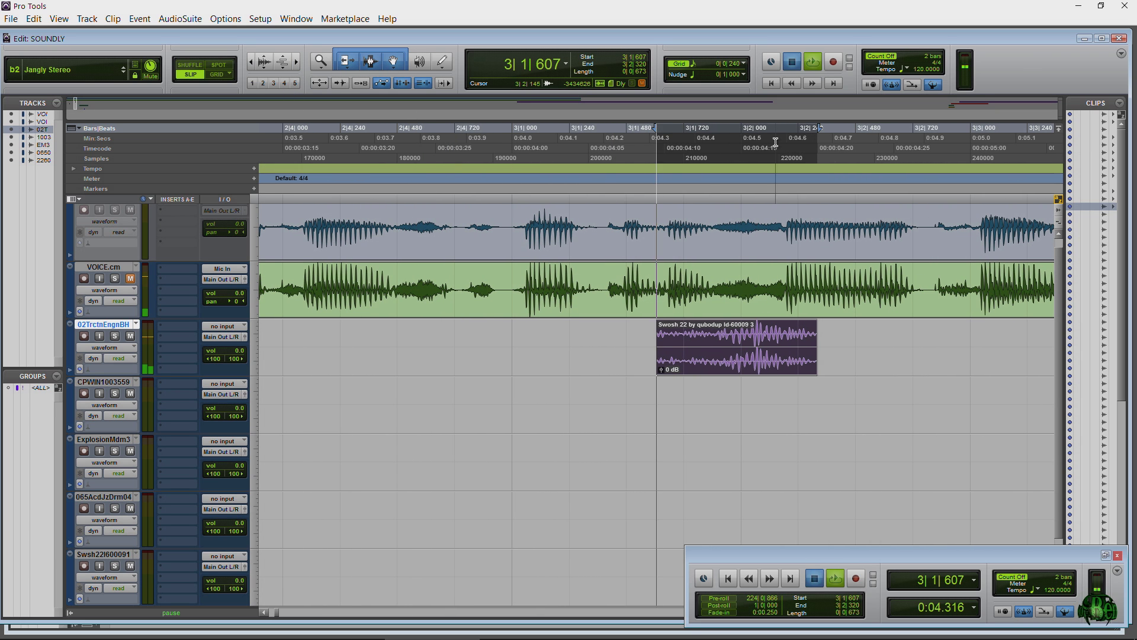
pyautogui.press('space')
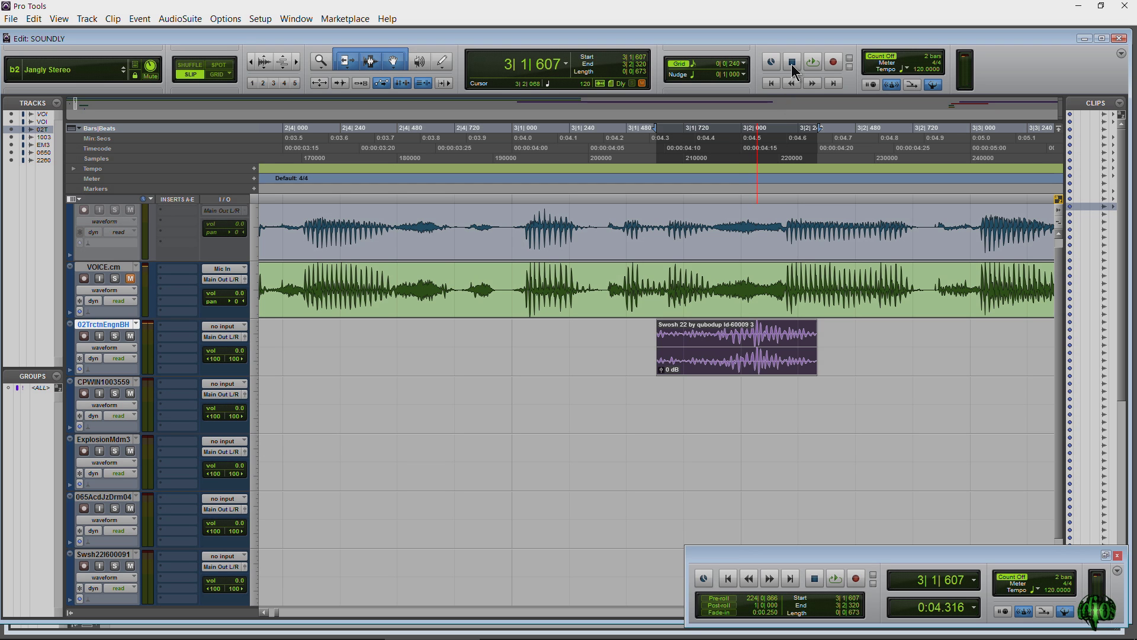
# Open Soundly's Window > Settings to find the E:/Soundly storage folder, then open that folder.
pyautogui.hotkey('alt', 'Tab')
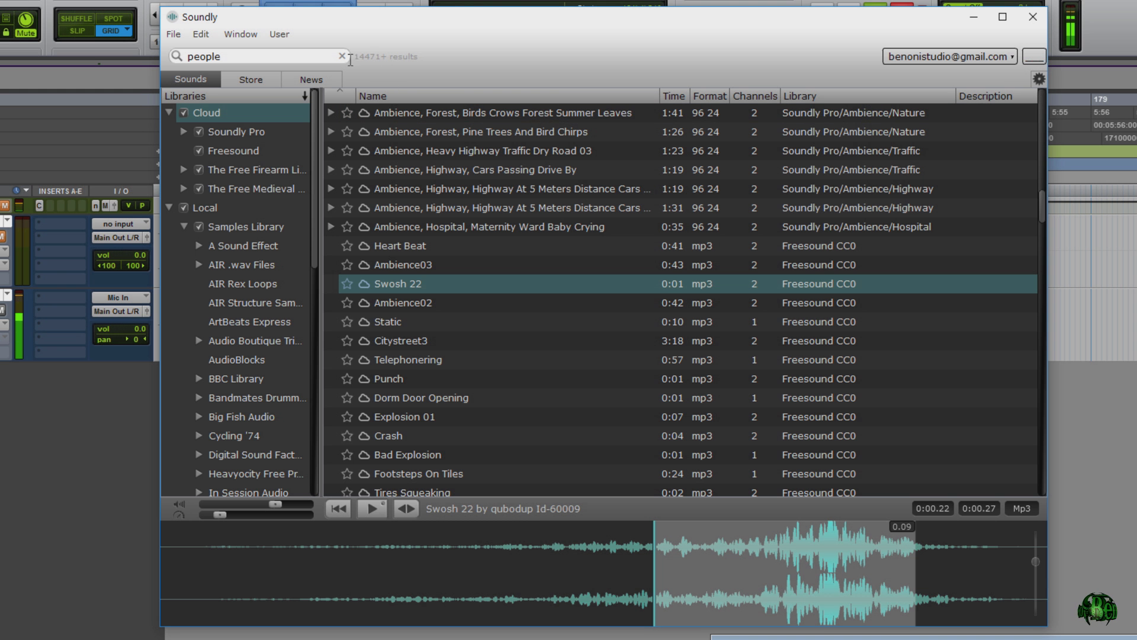
pyautogui.click(242, 34)
pyautogui.click(256, 83)
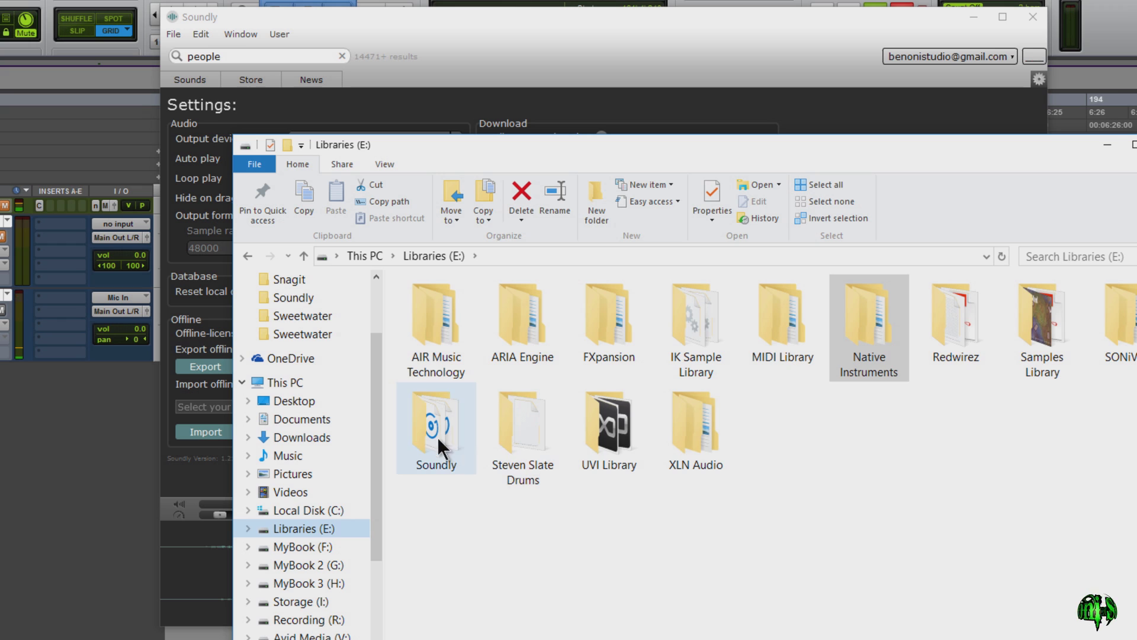
pyautogui.doubleClick(438, 438)
# Play the downloaded Swosh 22 file from E:\Soundly, then close the music player and folder window.
pyautogui.click(479, 513)
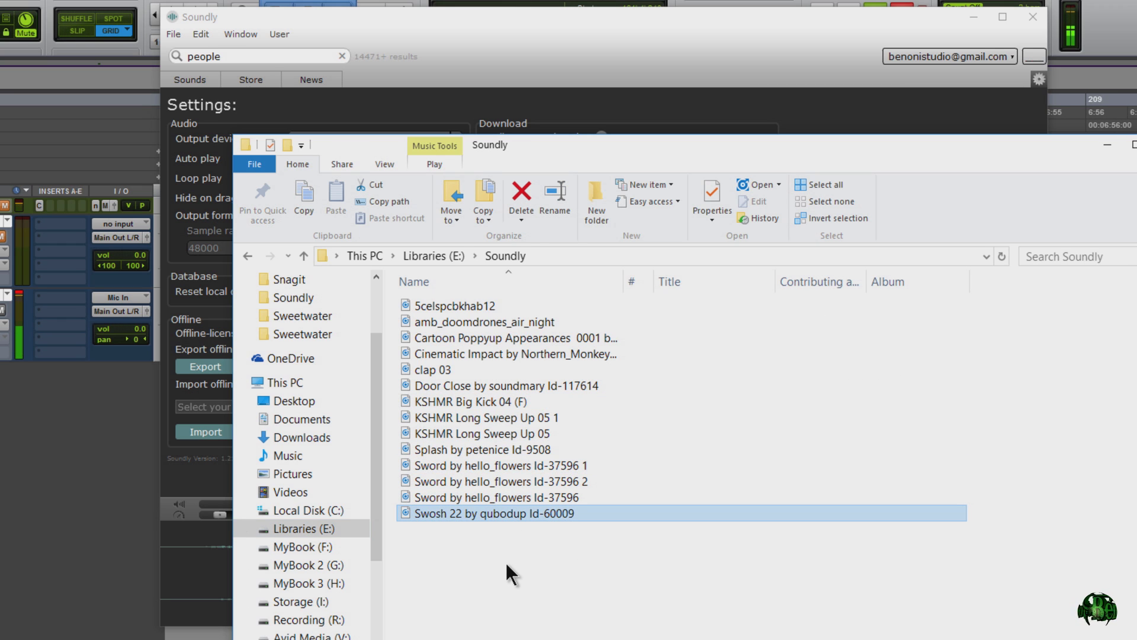
pyautogui.doubleClick(485, 509)
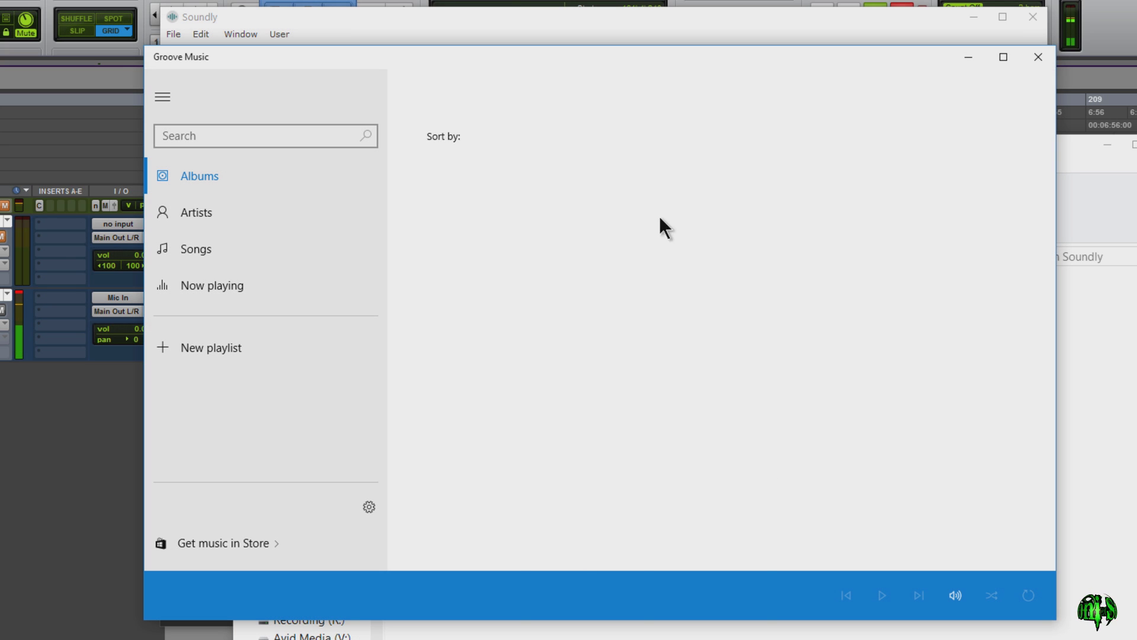
pyautogui.click(1037, 56)
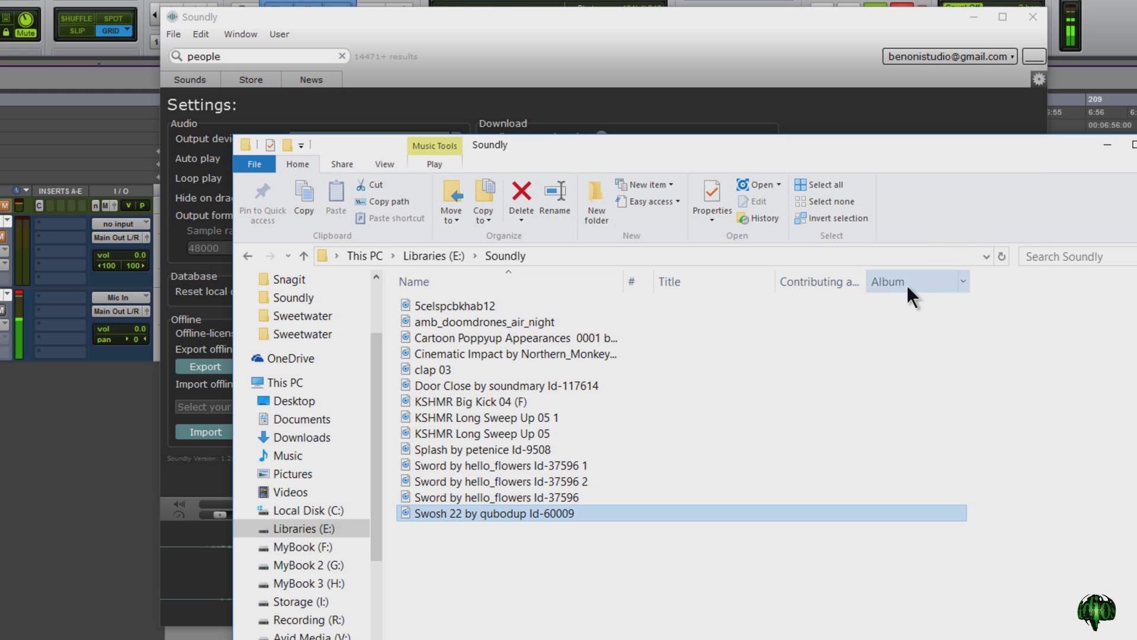
pyautogui.hotkey('alt', 'Tab')
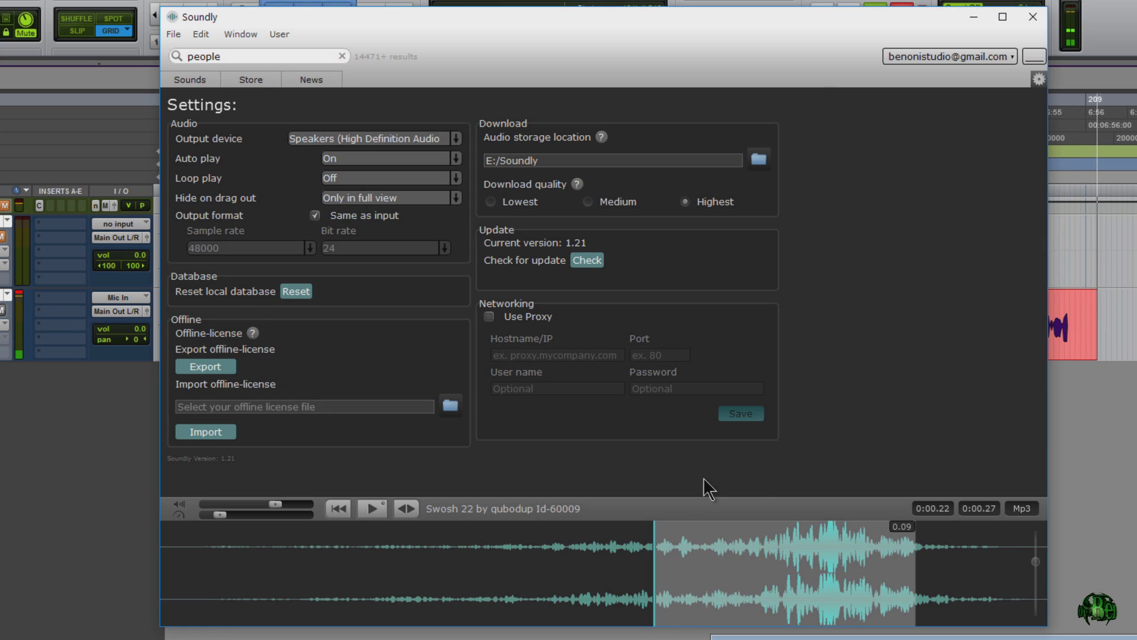
# Return to the Sounds list and swap the people search for 'birds', getting 2080 results.
pyautogui.click(184, 77)
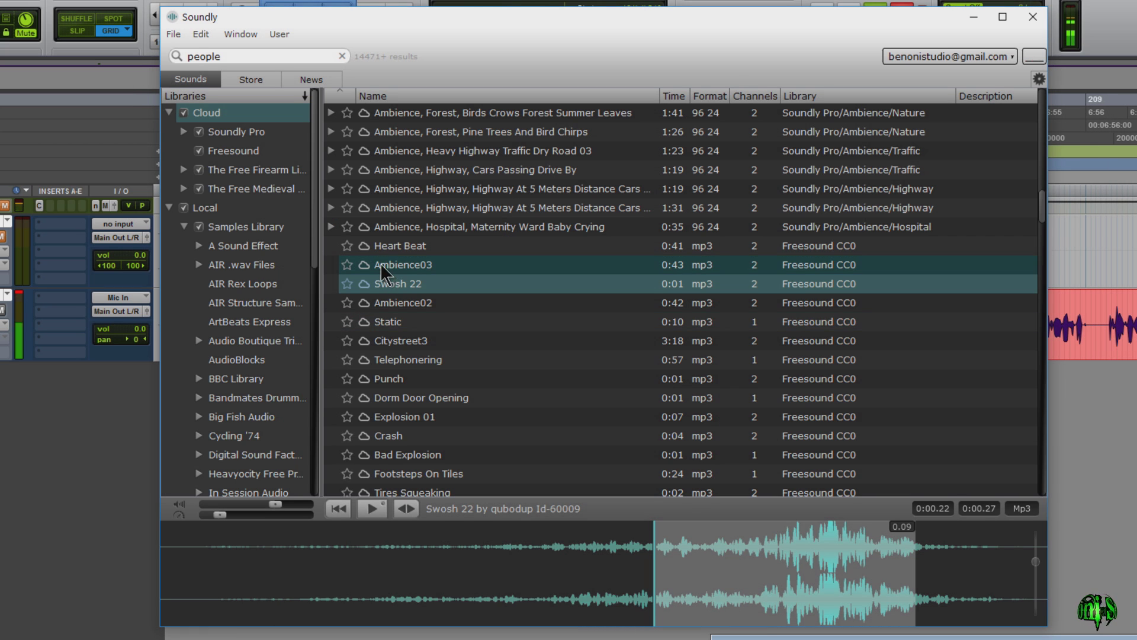
pyautogui.scroll(10, 408, 273)
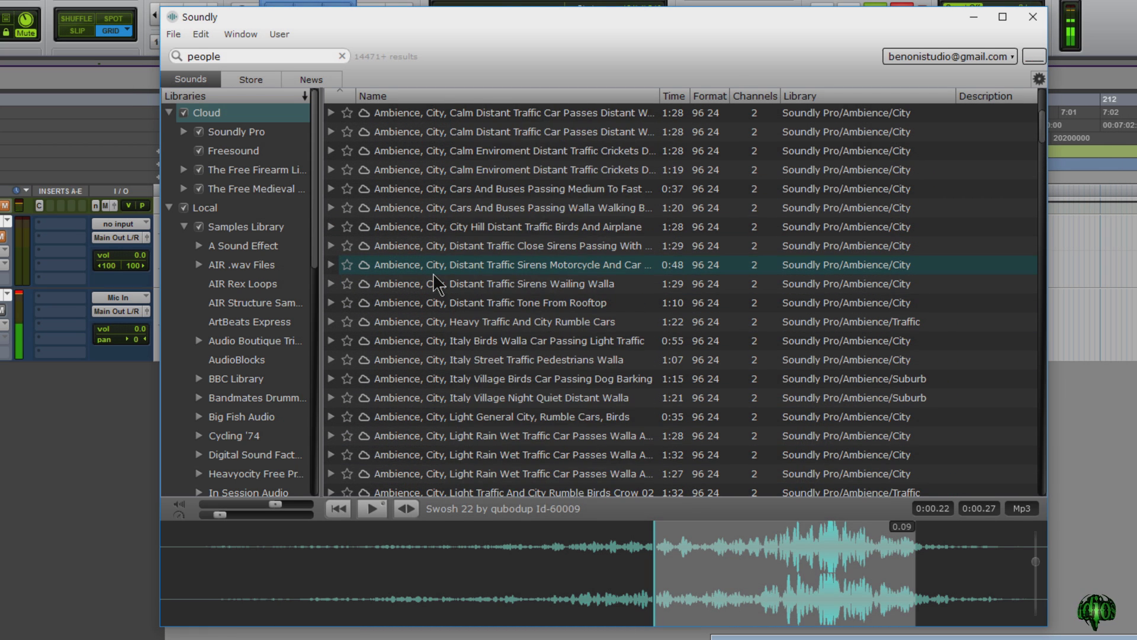
pyautogui.scroll(5, 437, 285)
pyautogui.click(342, 56)
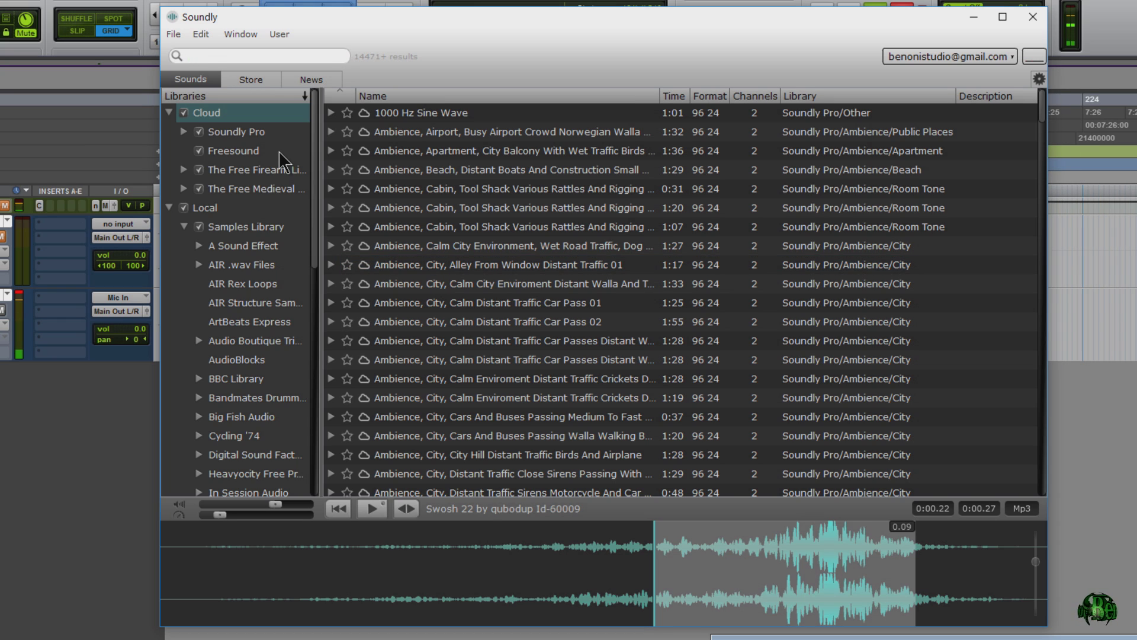
pyautogui.write('birs')
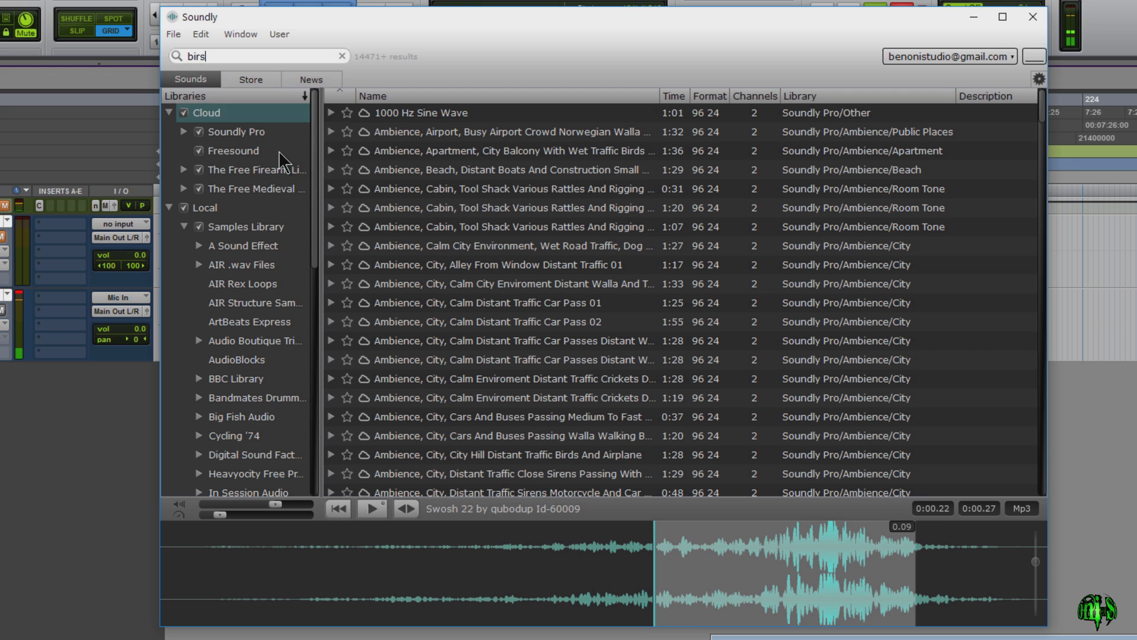
pyautogui.press('BackSpace')
pyautogui.press('BackSpace')
pyautogui.press('BackSpace')
pyautogui.write('birds')
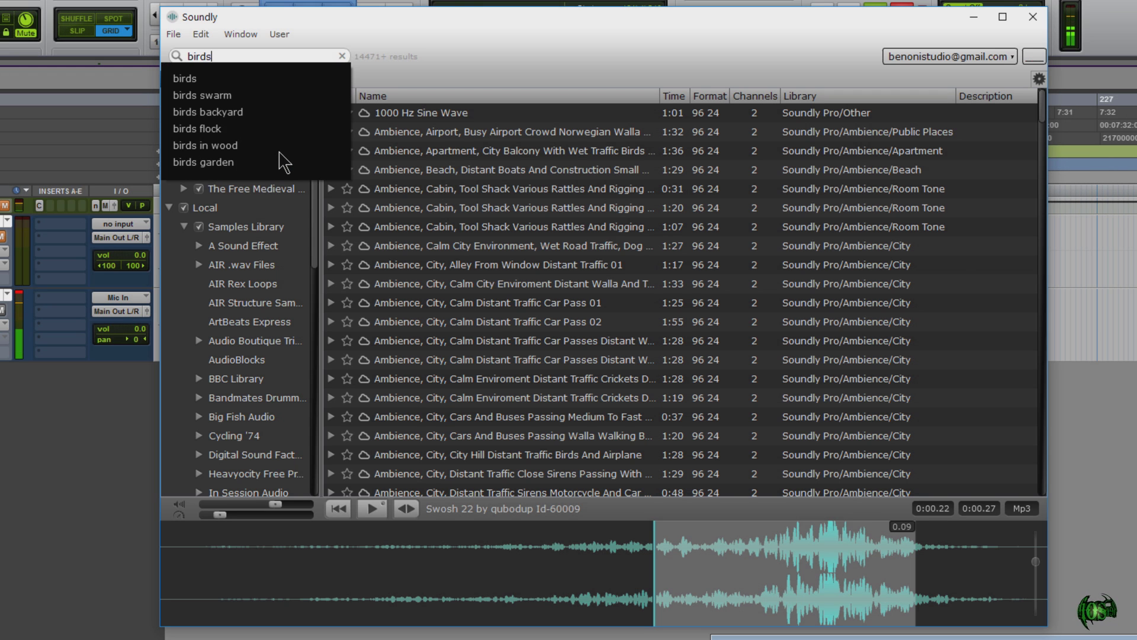
pyautogui.press('Return')
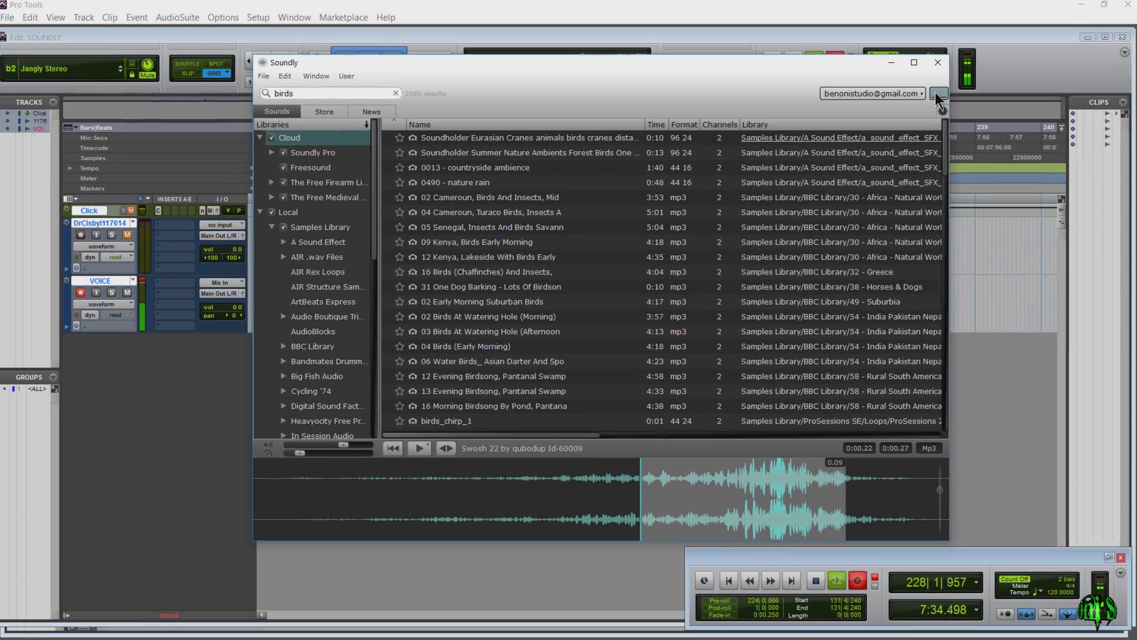
# Switch to compact view, preview bird recordings, and drop Norwegian Forest With Birds into Pro Tools as a new track.
pyautogui.click(936, 96)
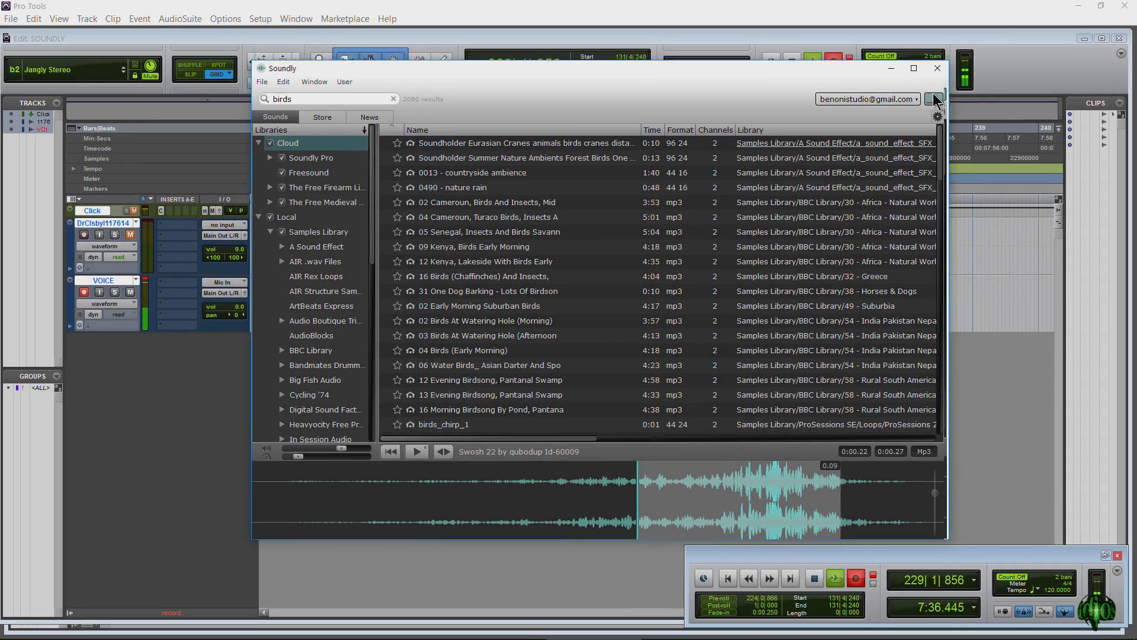
pyautogui.scroll(-5, 402, 560)
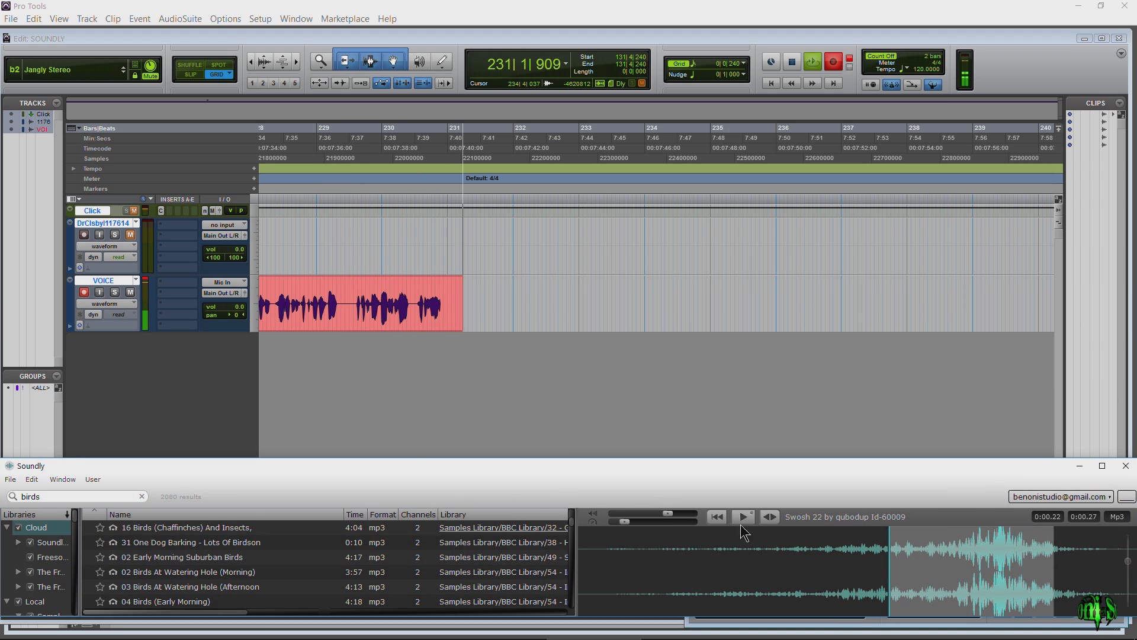
pyautogui.click(225, 557)
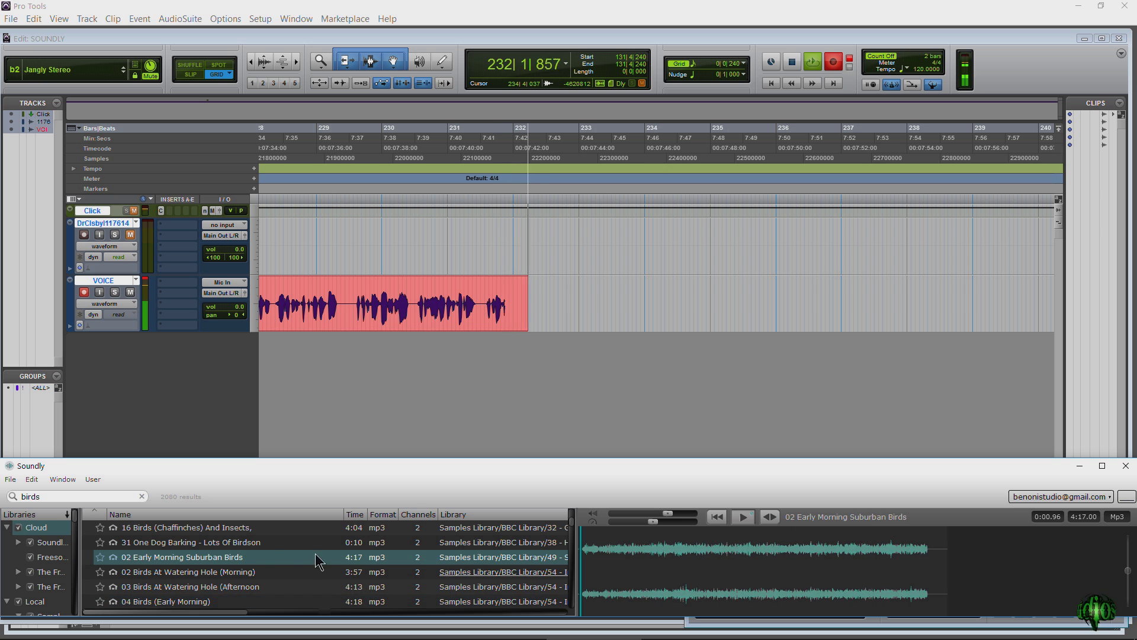
pyautogui.scroll(-15, 318, 562)
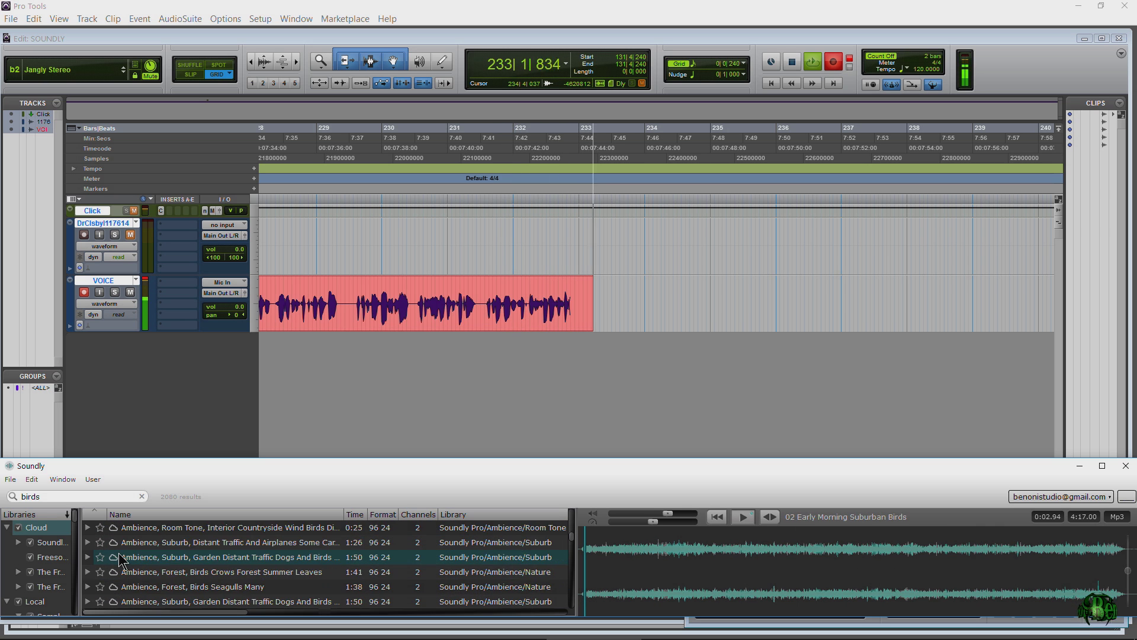
pyautogui.scroll(-4, 124, 563)
pyautogui.click(168, 560)
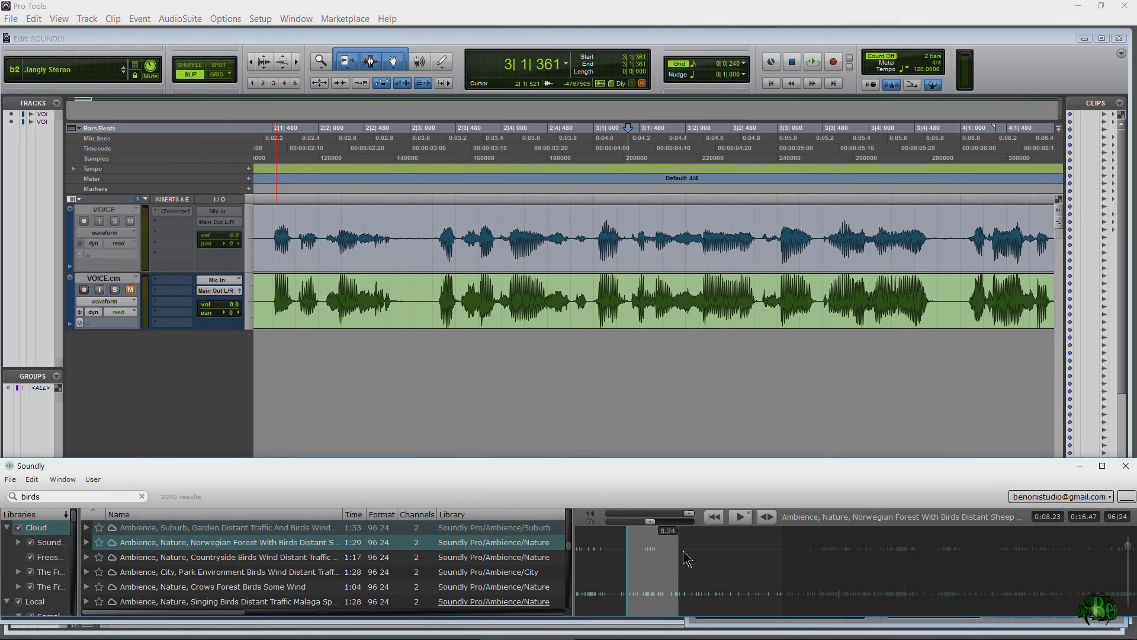
pyautogui.moveTo(561, 437); pyautogui.dragTo(386, 372)
pyautogui.click(424, 382)
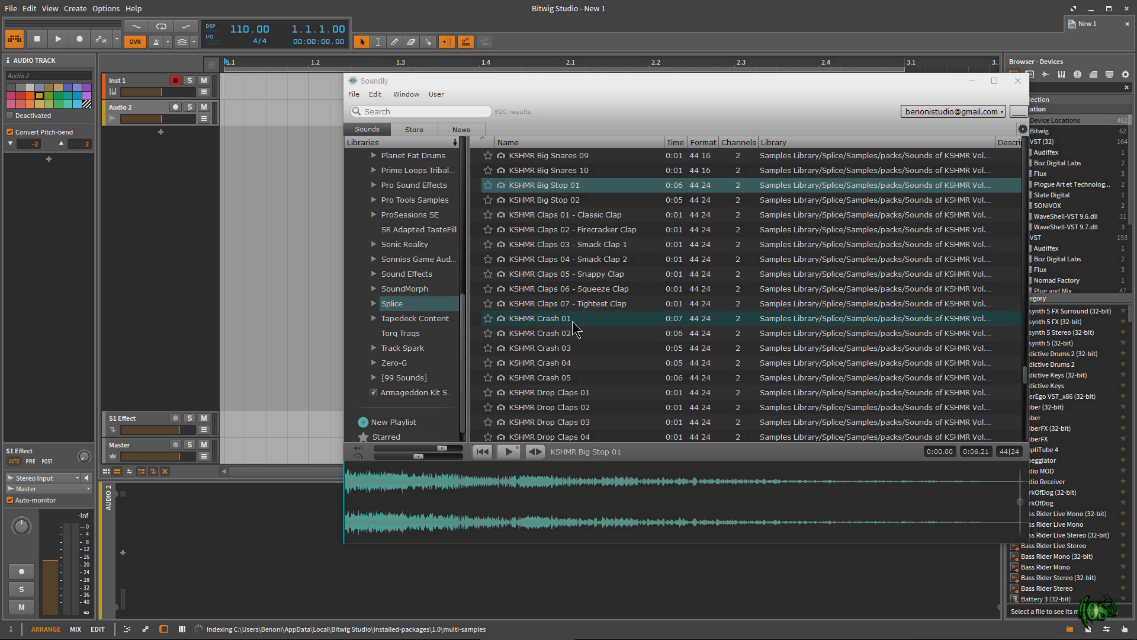
# Preview KSHMR Big Snares 10, drop it into Bitwig as a new track, and play the arrangement.
pyautogui.press('Down')
pyautogui.press('Down')
pyautogui.press('Down')
pyautogui.click(563, 219)
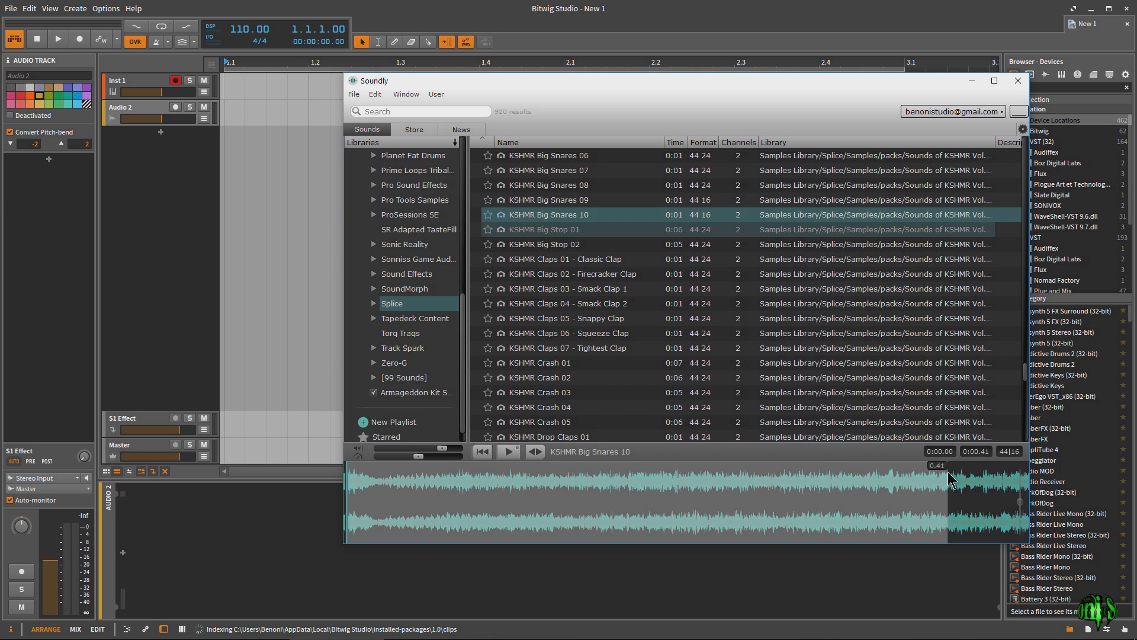
pyautogui.moveTo(350, 483); pyautogui.dragTo(285, 147)
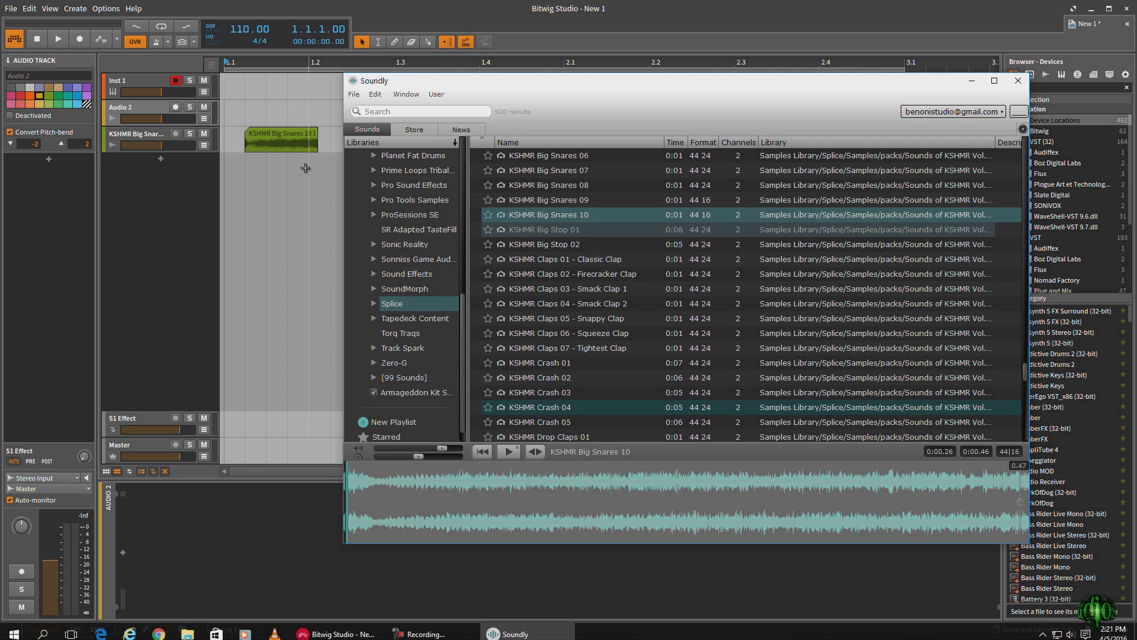
pyautogui.click(286, 147)
pyautogui.press('space')
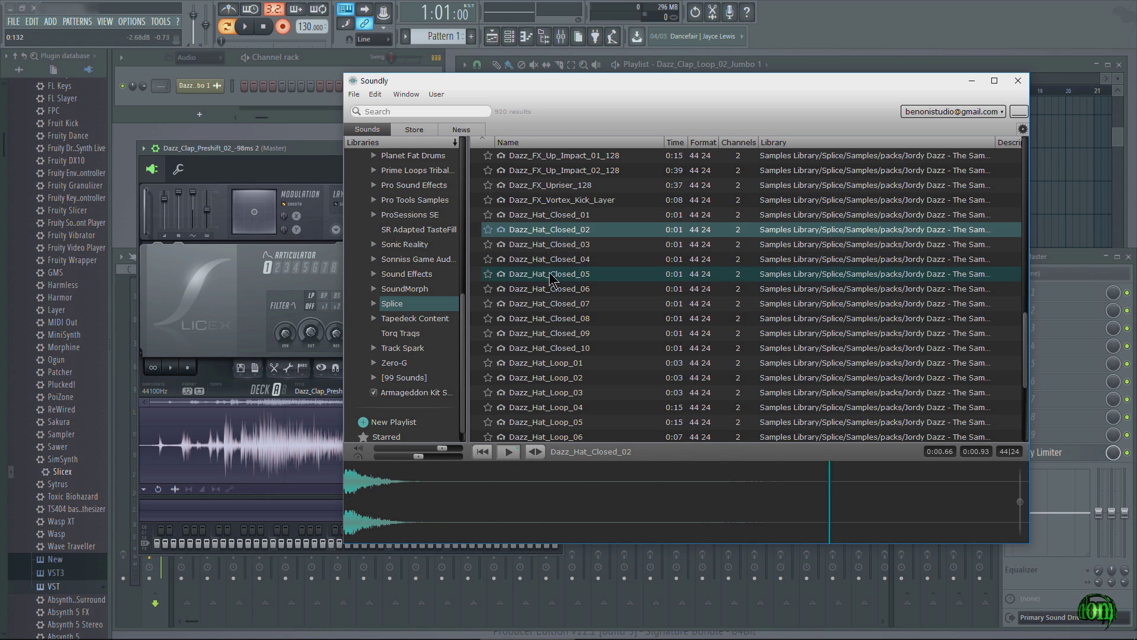
# Mark the opening of Dazz_Hat_Closed_05's waveform and load that section into Slicex.
pyautogui.click(551, 274)
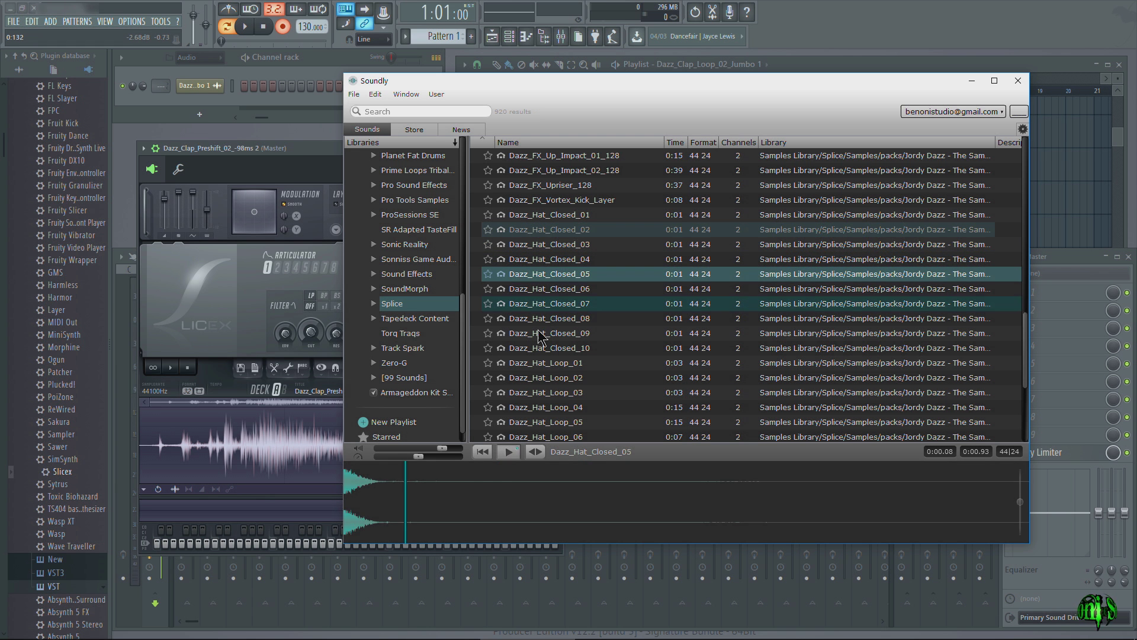
pyautogui.moveTo(501, 491); pyautogui.dragTo(314, 493)
pyautogui.moveTo(392, 492); pyautogui.dragTo(243, 449)
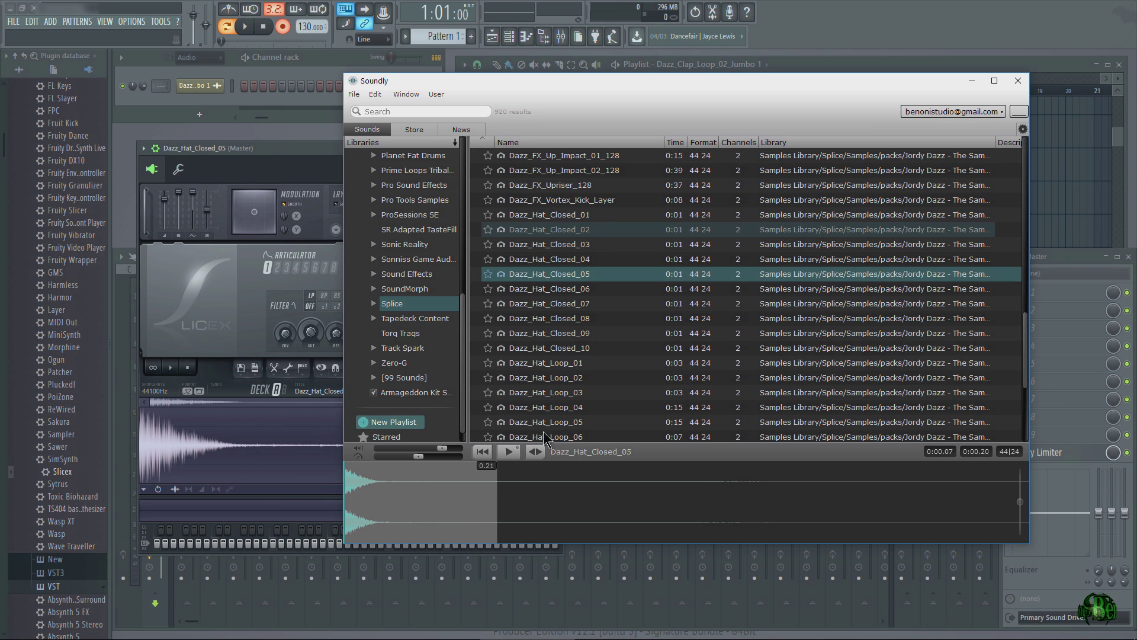
# Place a marked range of Dazz_Hat_Loop_03 on FL Studio Track 9 near bar 15, then play the Avid sequence.
pyautogui.click(548, 392)
pyautogui.scroll(-3, 551, 388)
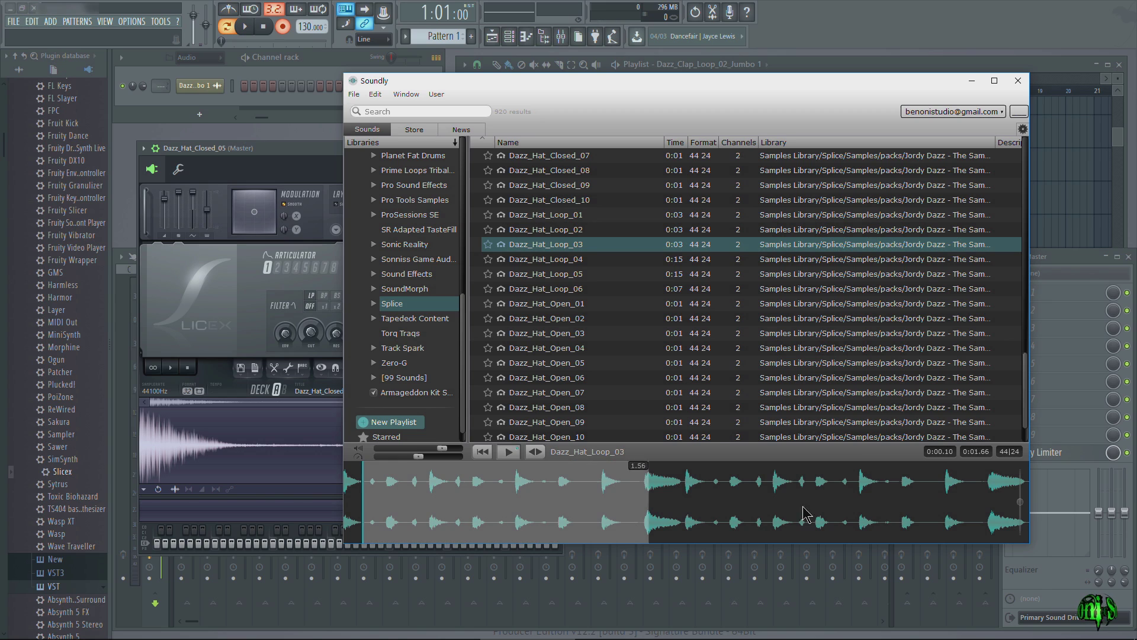
pyautogui.moveTo(746, 513); pyautogui.dragTo(980, 506)
pyautogui.moveTo(671, 495); pyautogui.dragTo(918, 247)
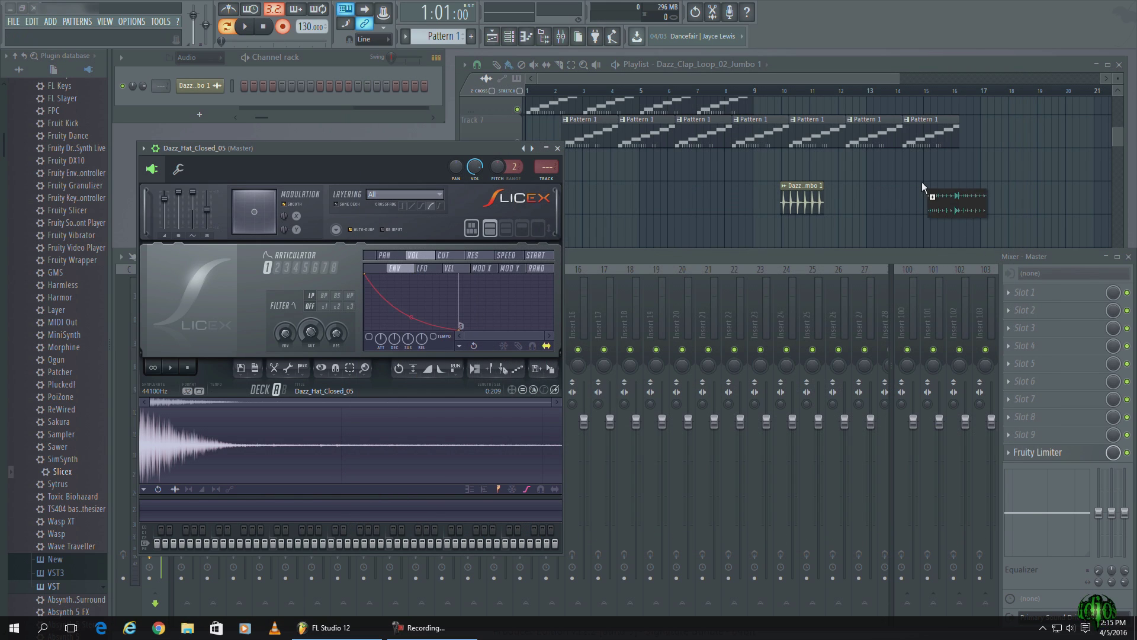
pyautogui.moveTo(922, 183); pyautogui.dragTo(923, 183)
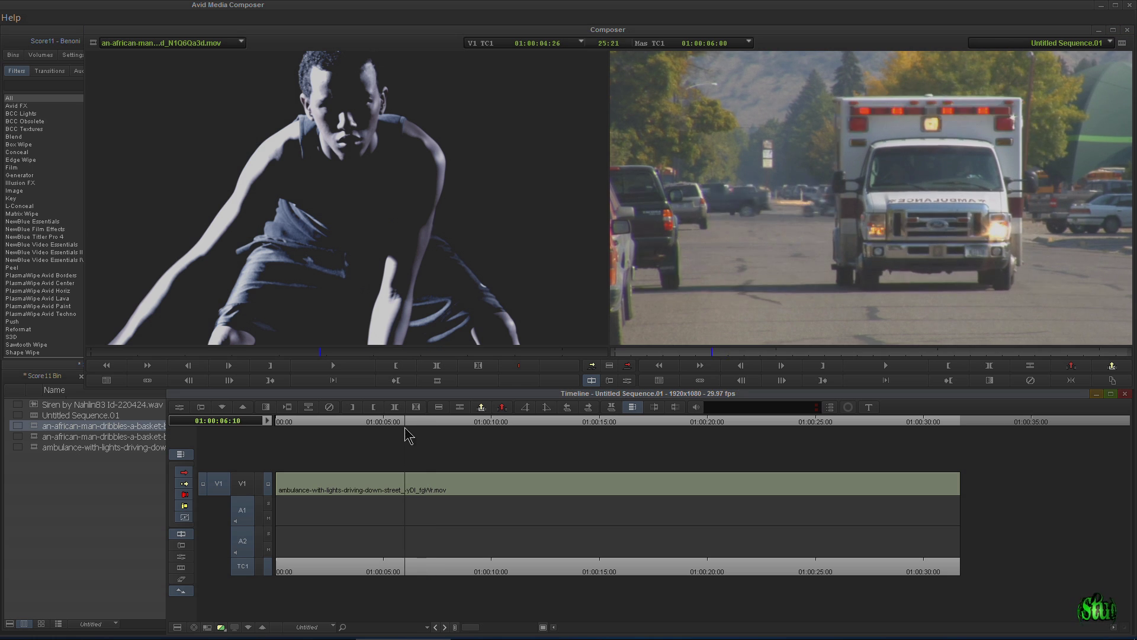
pyautogui.press('space')
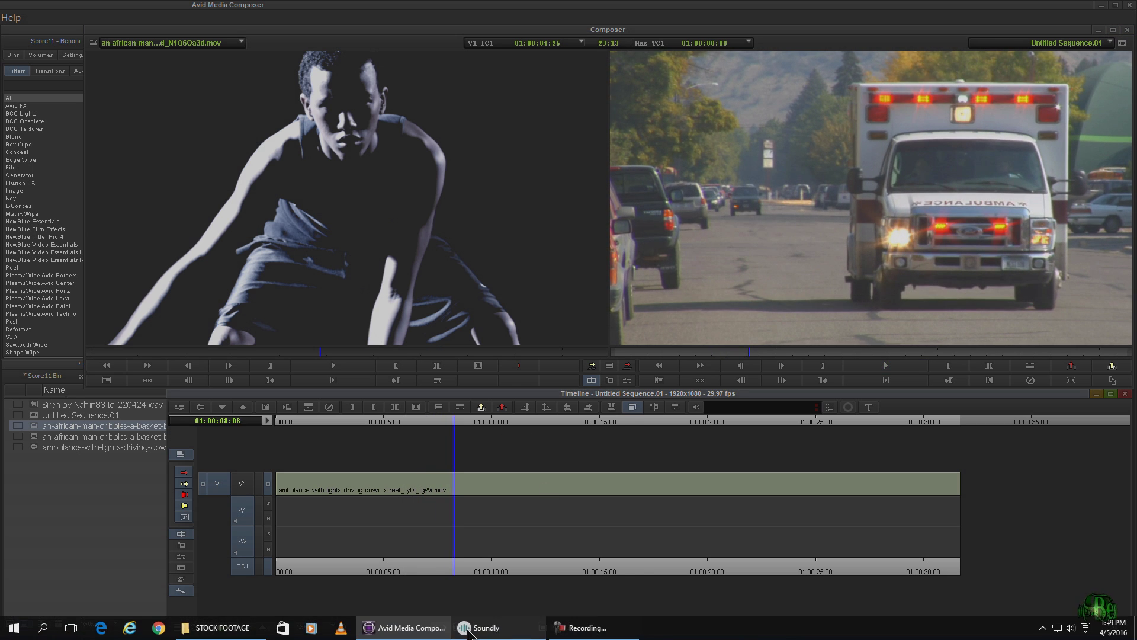
# In Soundly, audition the Sirens and Ambulance Siren recordings, then stop the preview.
pyautogui.click(498, 628)
pyautogui.click(287, 333)
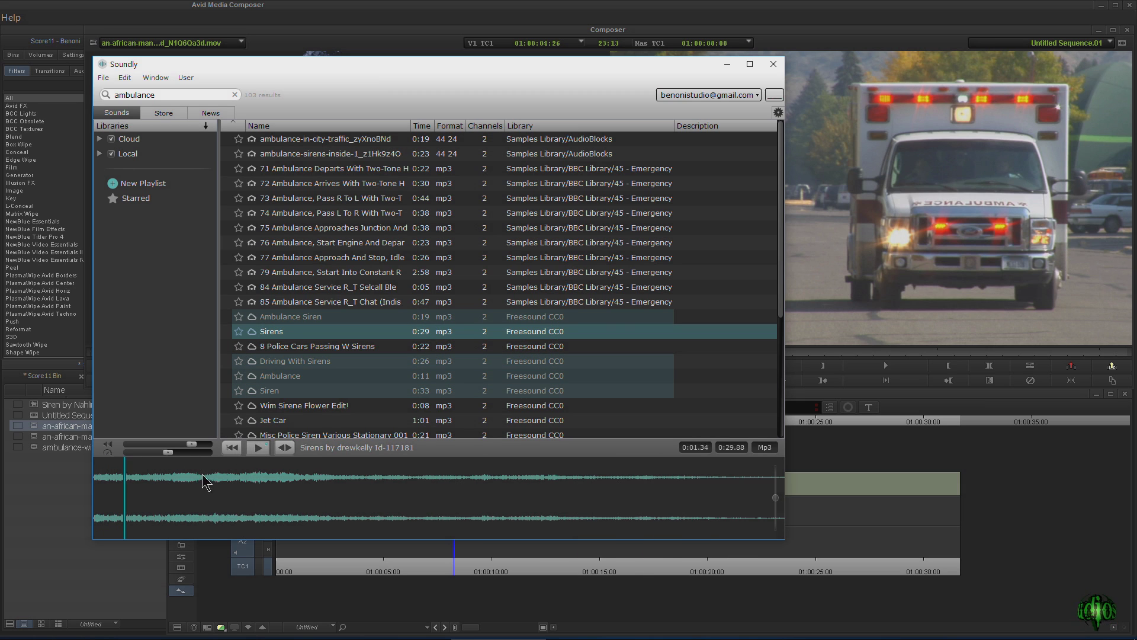
pyautogui.click(284, 320)
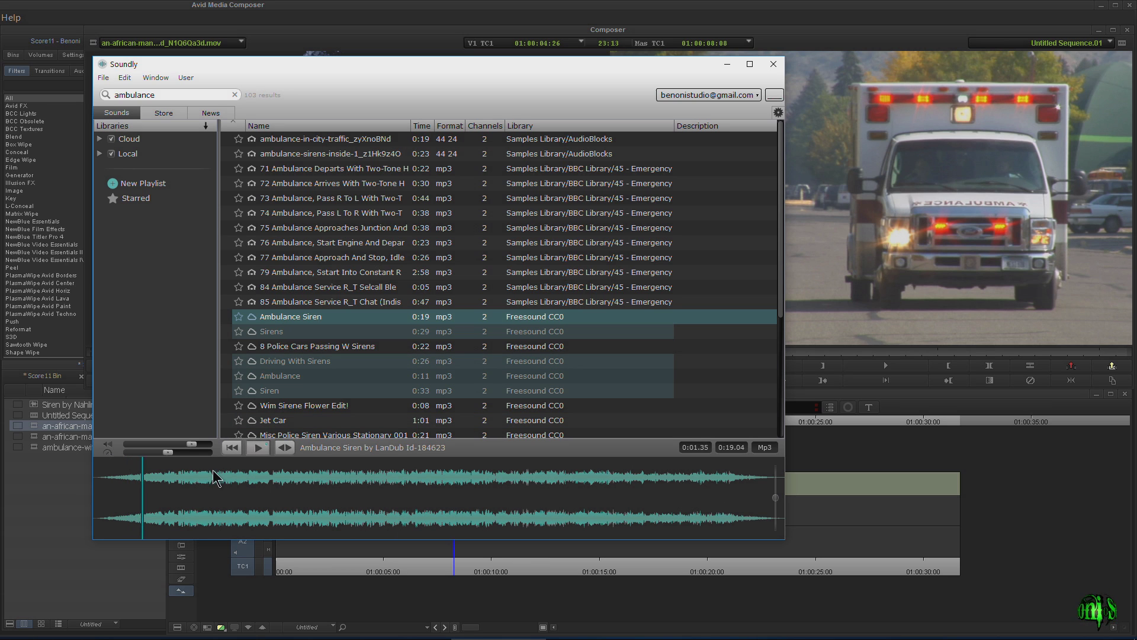
pyautogui.click(261, 450)
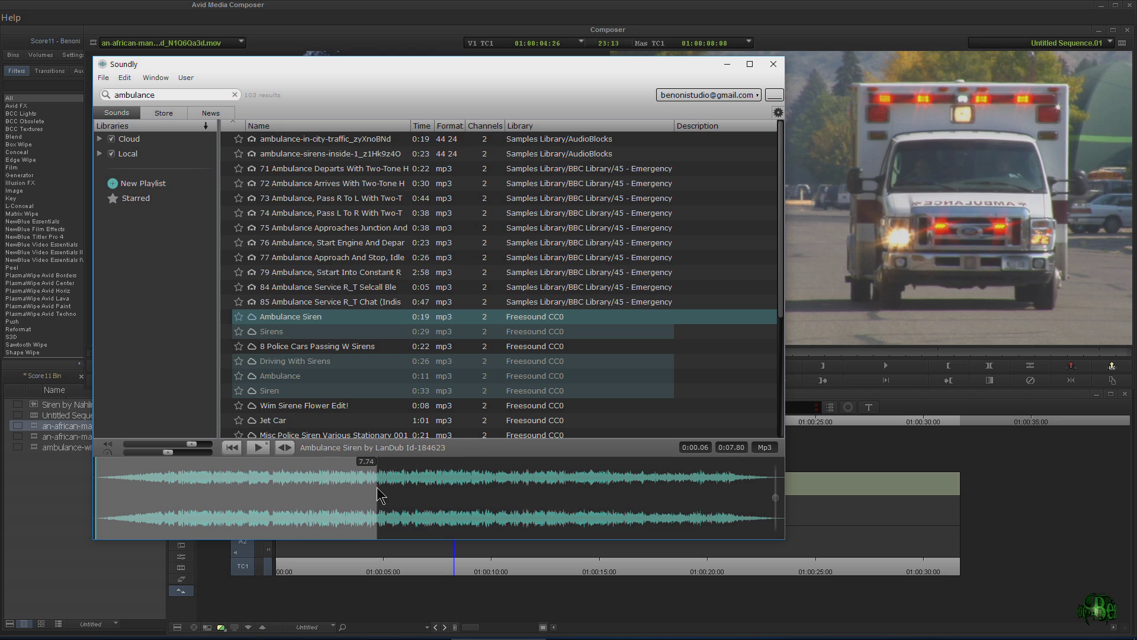
# Import Ambulance Siren into the Score11 bin and overwrite it onto audio tracks A1 and A2.
pyautogui.moveTo(242, 496); pyautogui.dragTo(83, 487)
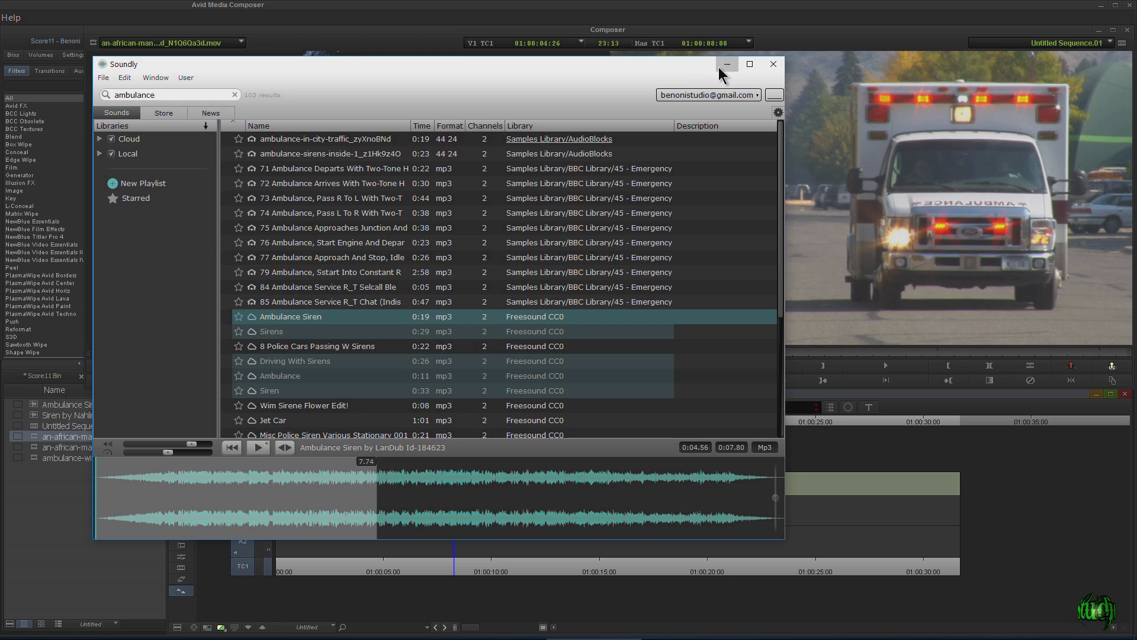
pyautogui.click(725, 66)
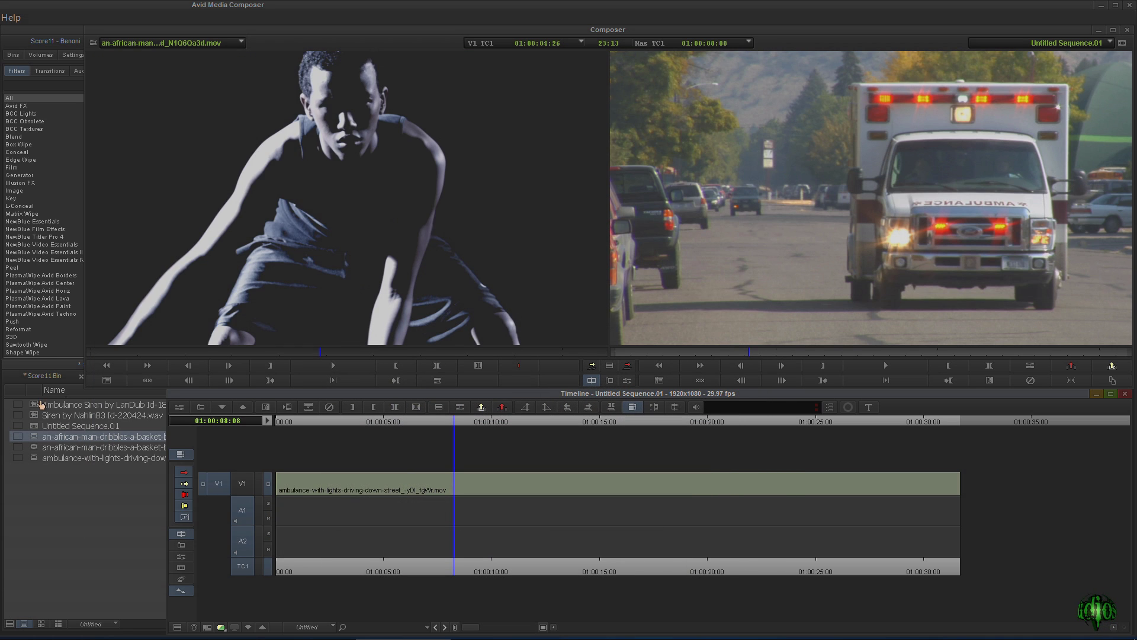
pyautogui.doubleClick(38, 405)
pyautogui.click(287, 423)
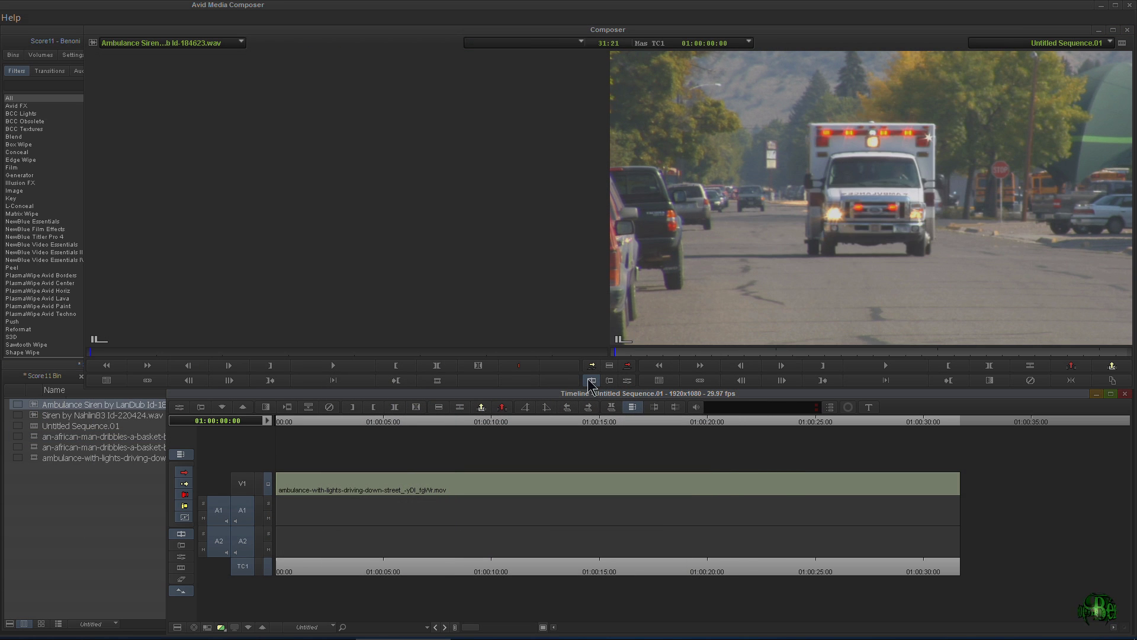
# Play the sequence from near its start to hear the new siren.
pyautogui.press('b')
pyautogui.moveTo(510, 443); pyautogui.dragTo(309, 449)
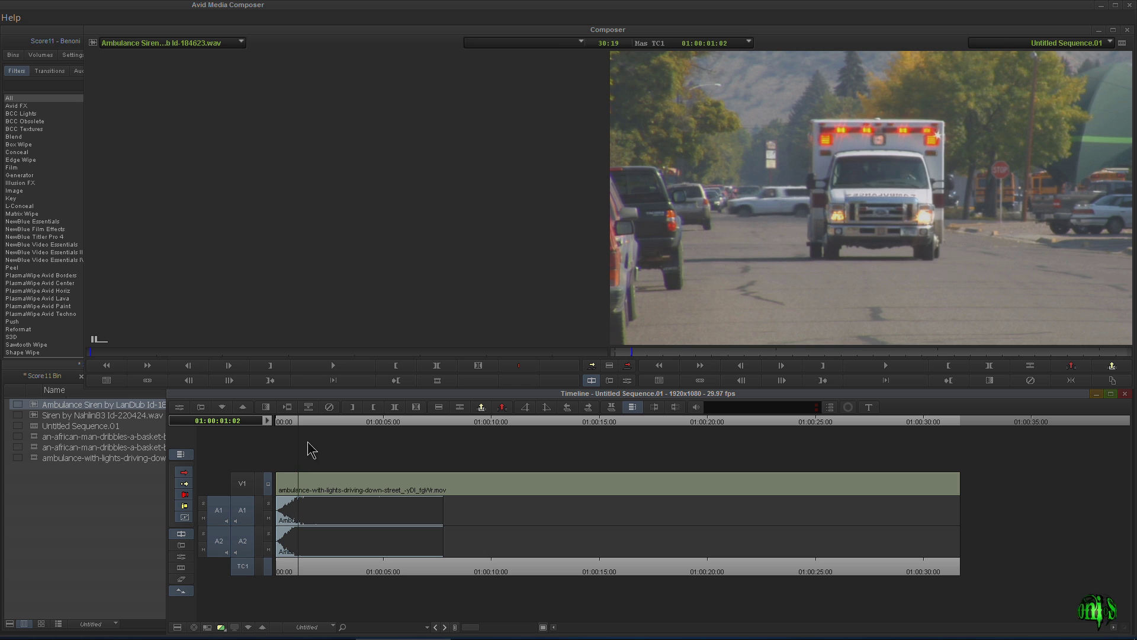
pyautogui.press('space')
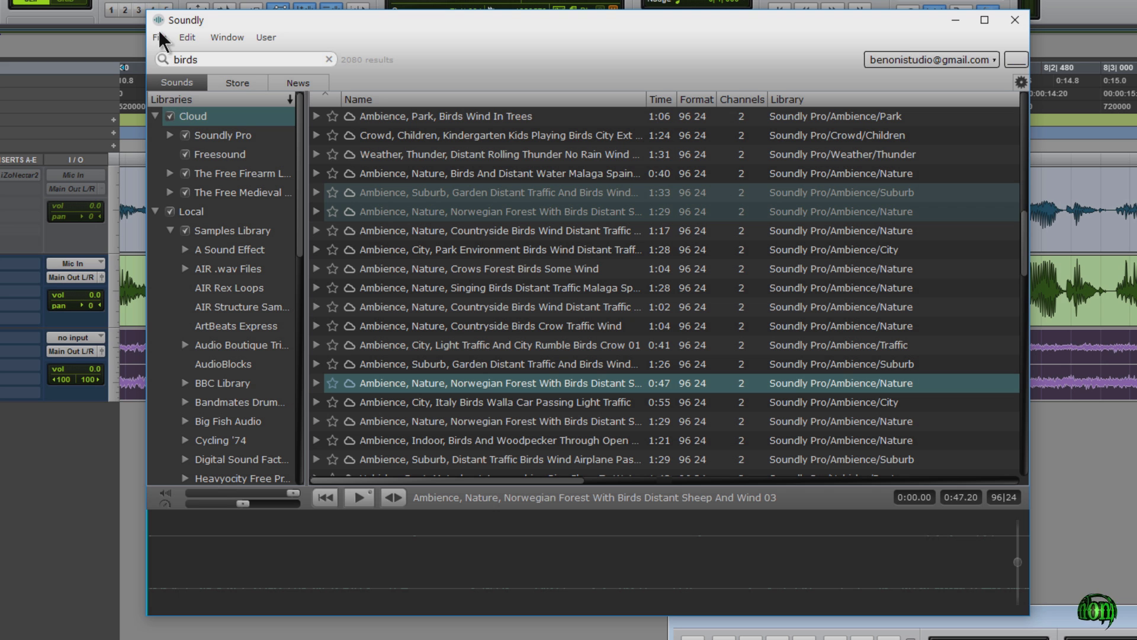
# Open the Import Soundminer library option and drag the Flamewind sound out of Soundly.
pyautogui.click(159, 37)
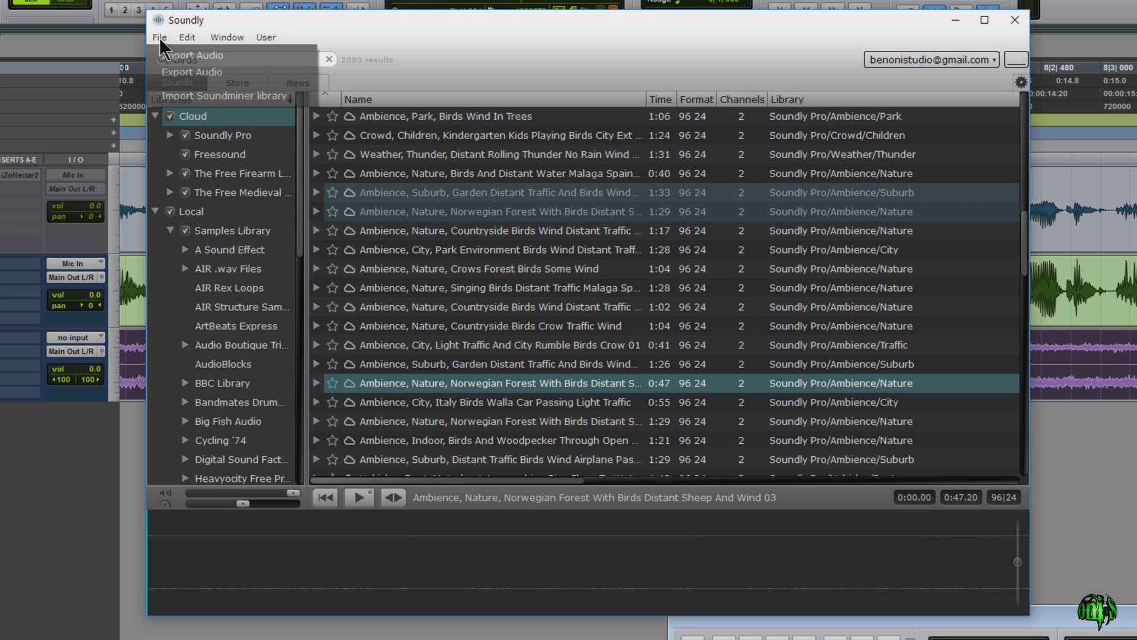
pyautogui.click(176, 95)
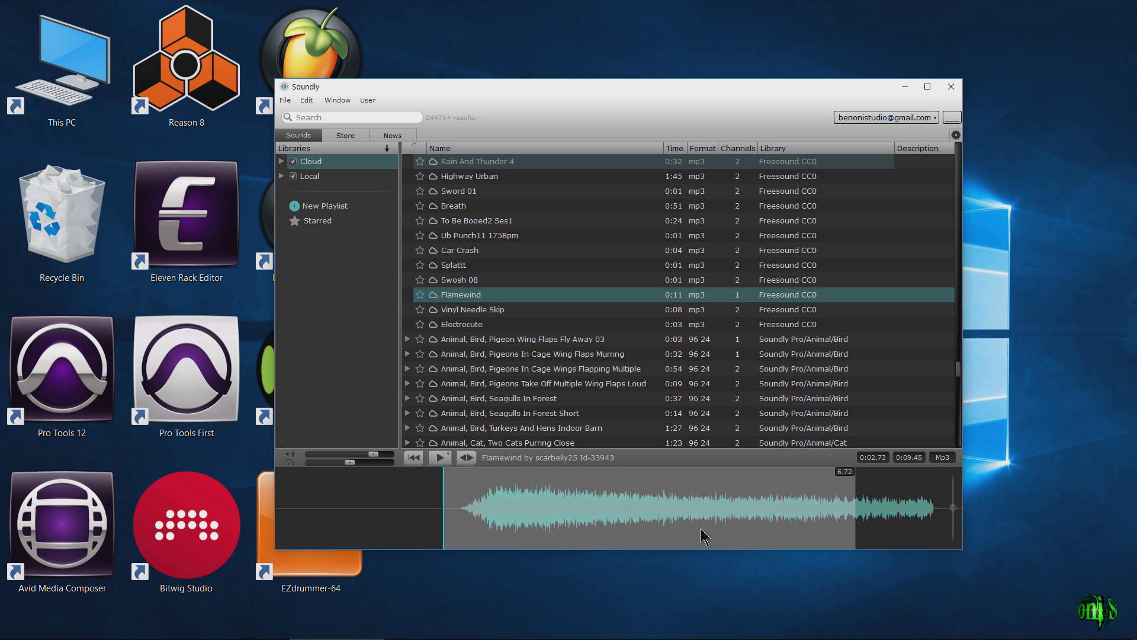
pyautogui.moveTo(595, 503); pyautogui.dragTo(612, 560)
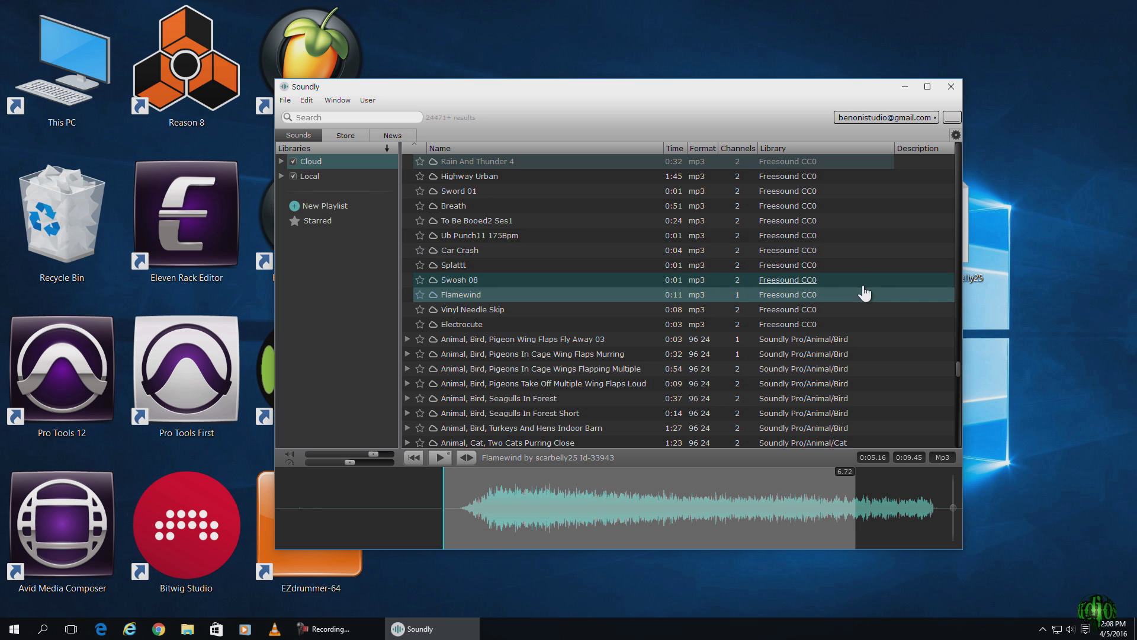
# Import Basket Ball On A Concrete Floor into the Avid bin and edit it onto tracks A2 and A3.
pyautogui.click(908, 87)
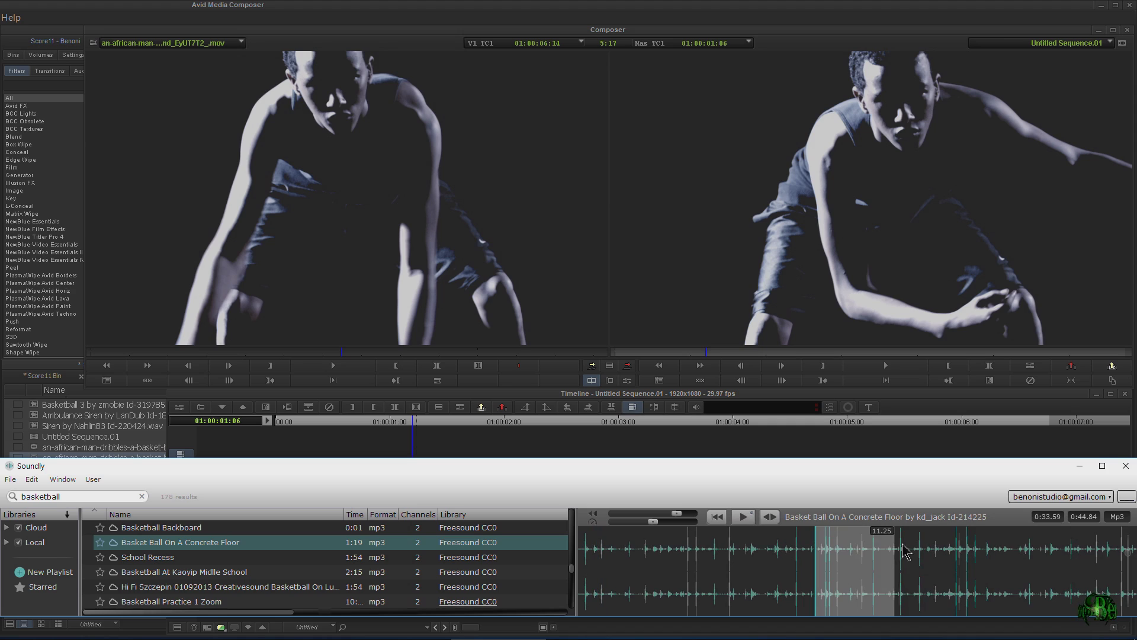
pyautogui.moveTo(115, 403); pyautogui.dragTo(379, 533)
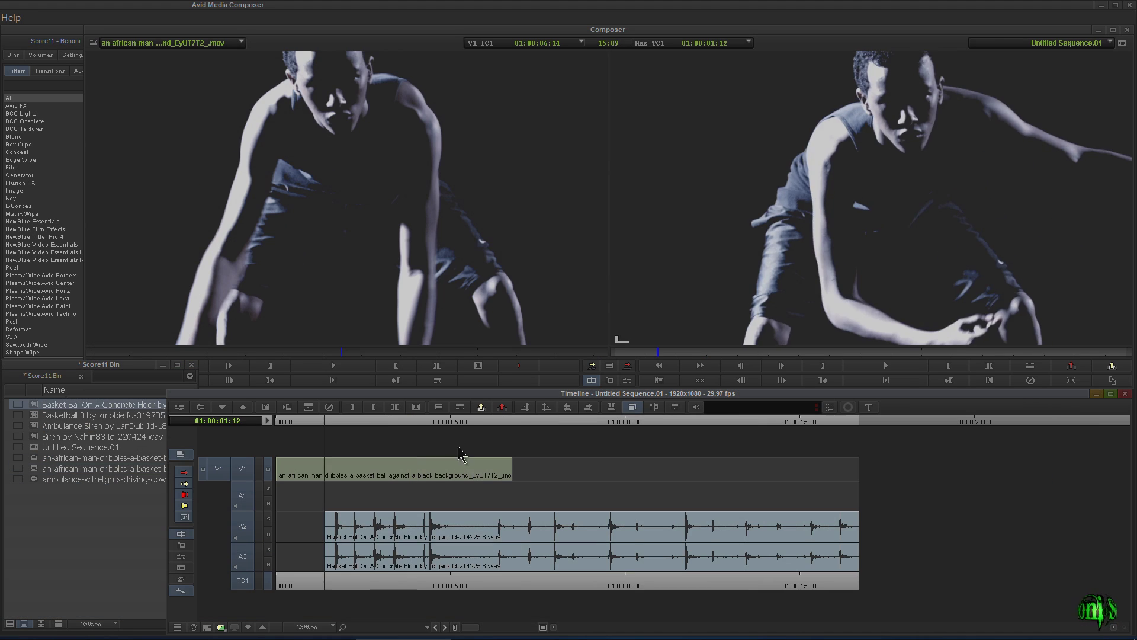
pyautogui.click(368, 423)
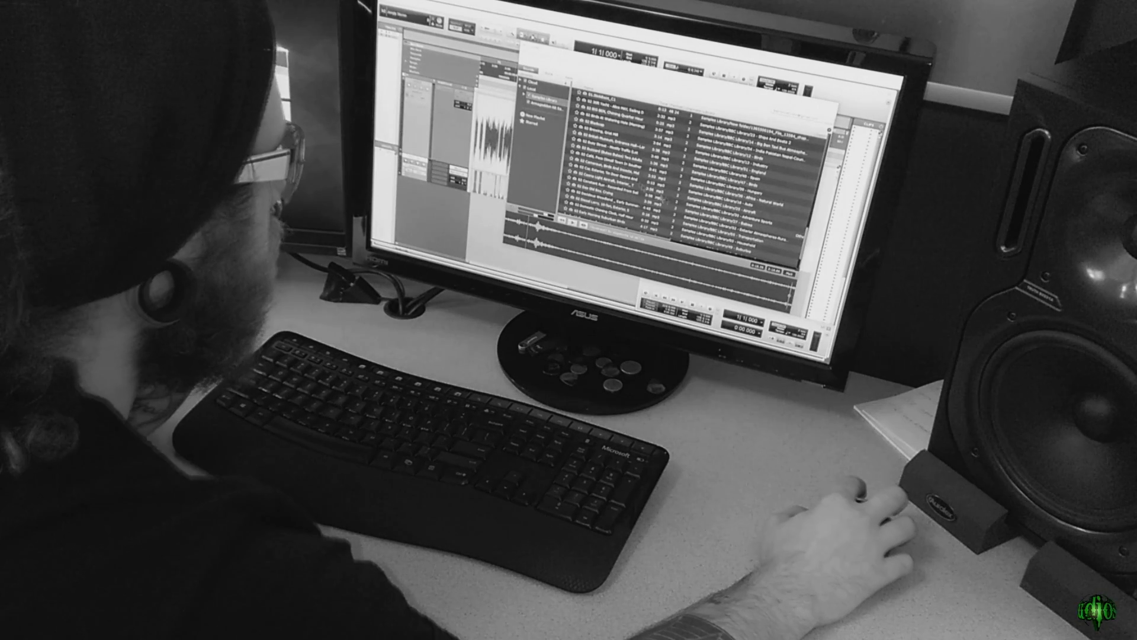